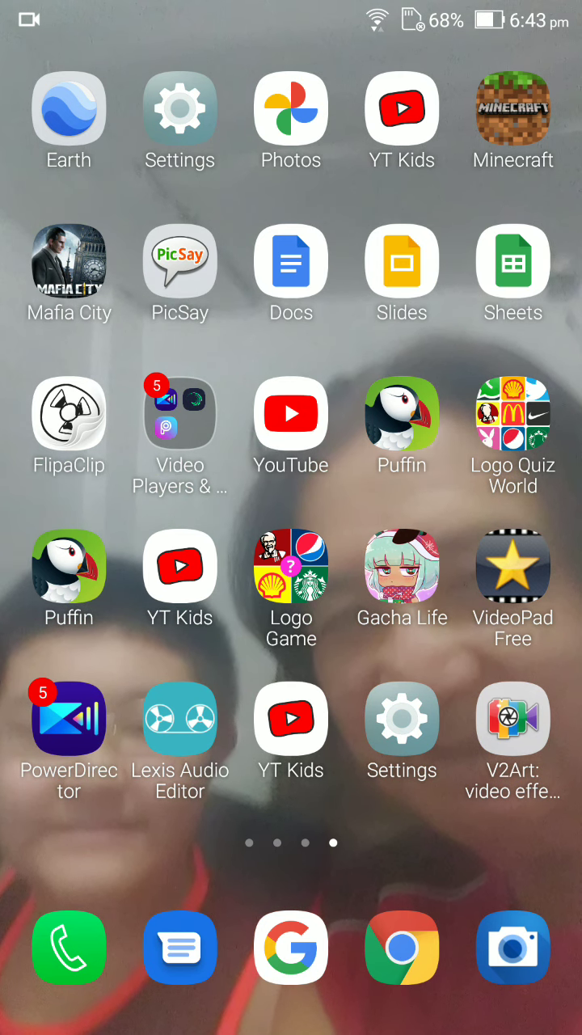
# Launch Alight Motion from the Video Players & Editors folder, then bring up recent apps
pyautogui.click(179, 412)
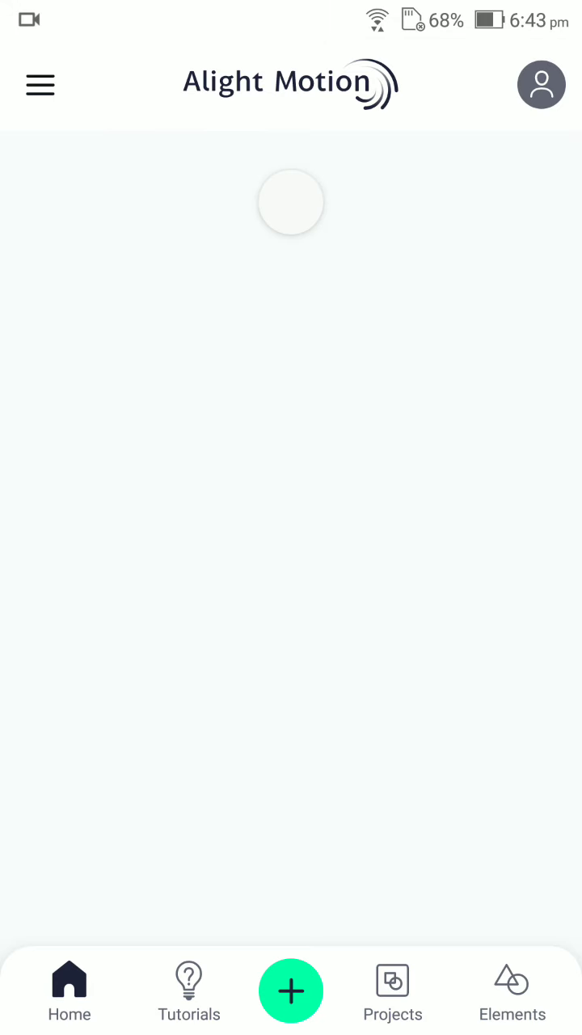
pyautogui.hotkey('alt', 'Tab')
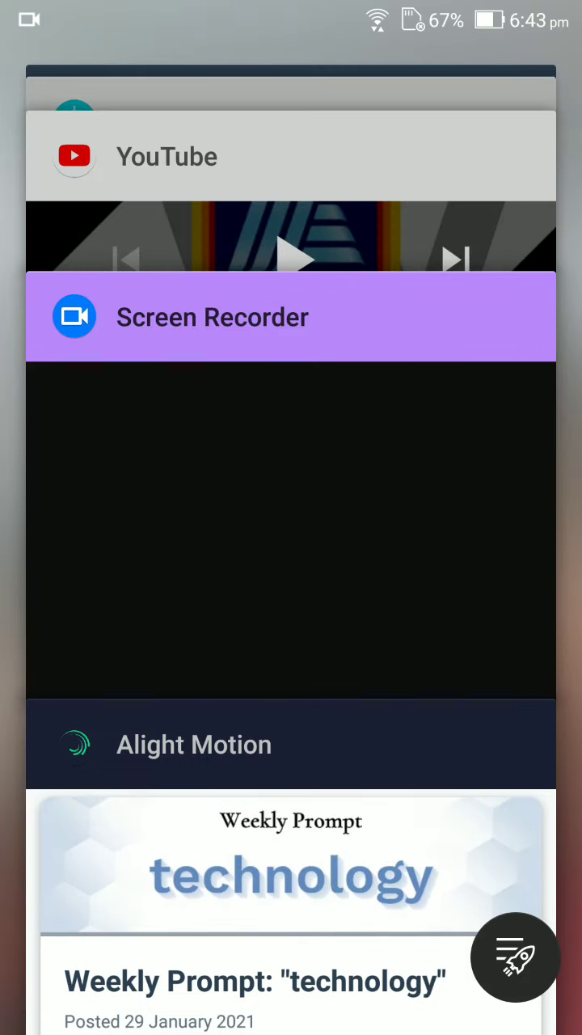
# Back in YouTube, search for 'klasky csupo robot'
pyautogui.click(291, 364)
pyautogui.press('Escape')
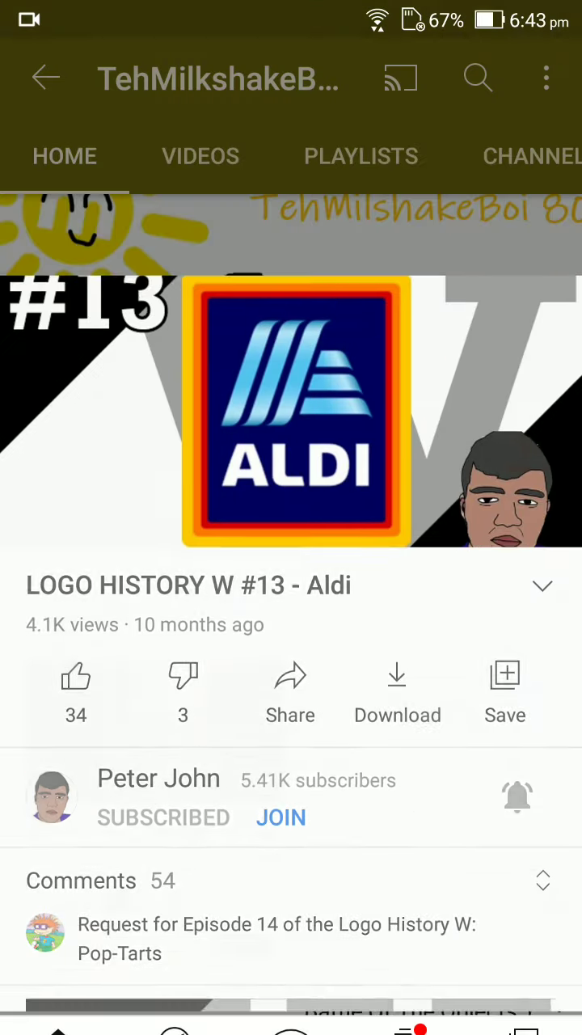
pyautogui.click(478, 78)
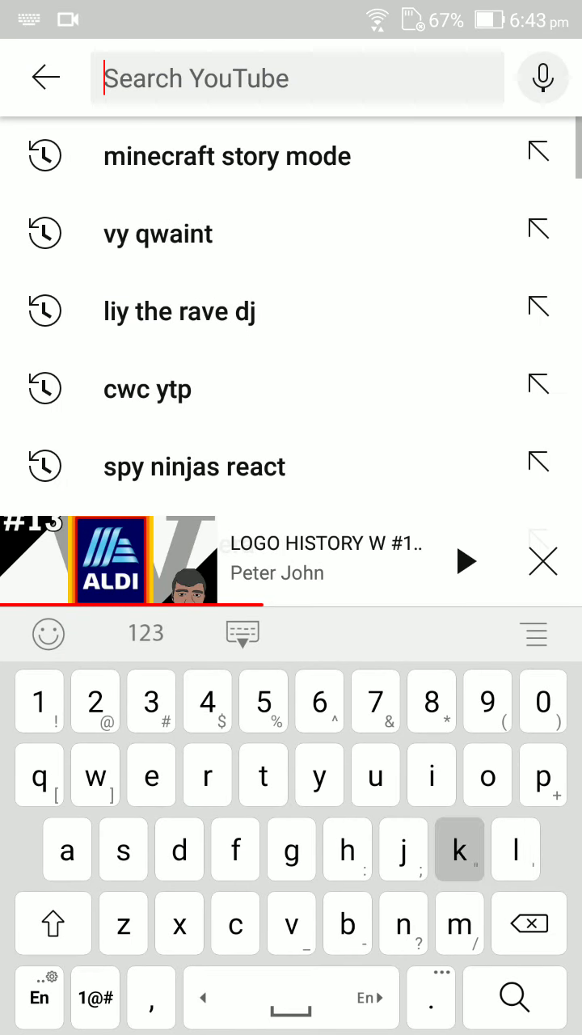
pyautogui.write('klasky')
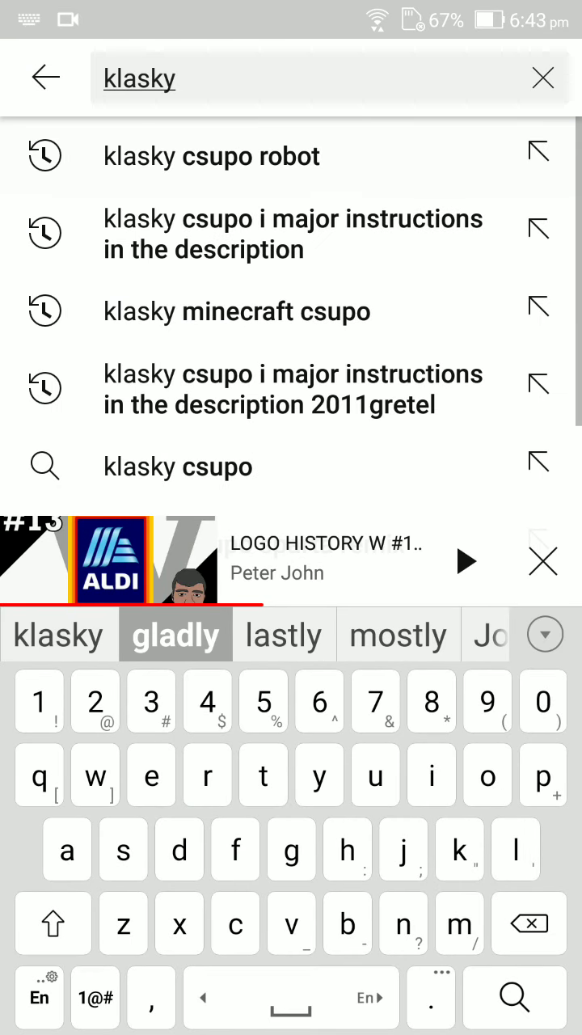
pyautogui.click(212, 156)
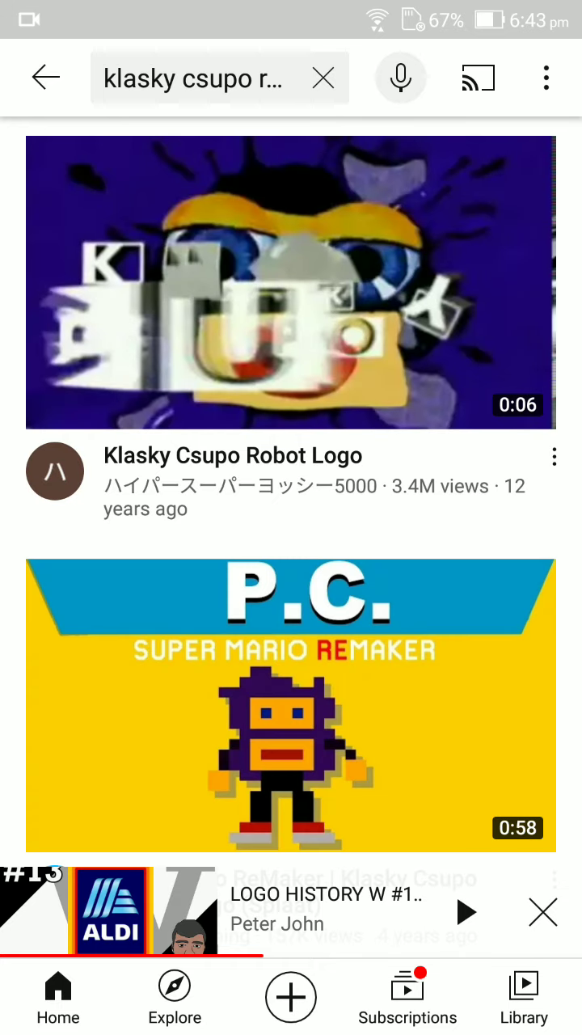
pyautogui.scroll(-2, 291, 485)
# Copy the share link of the Klasky Csupo Robot Logo video
pyautogui.click(555, 364)
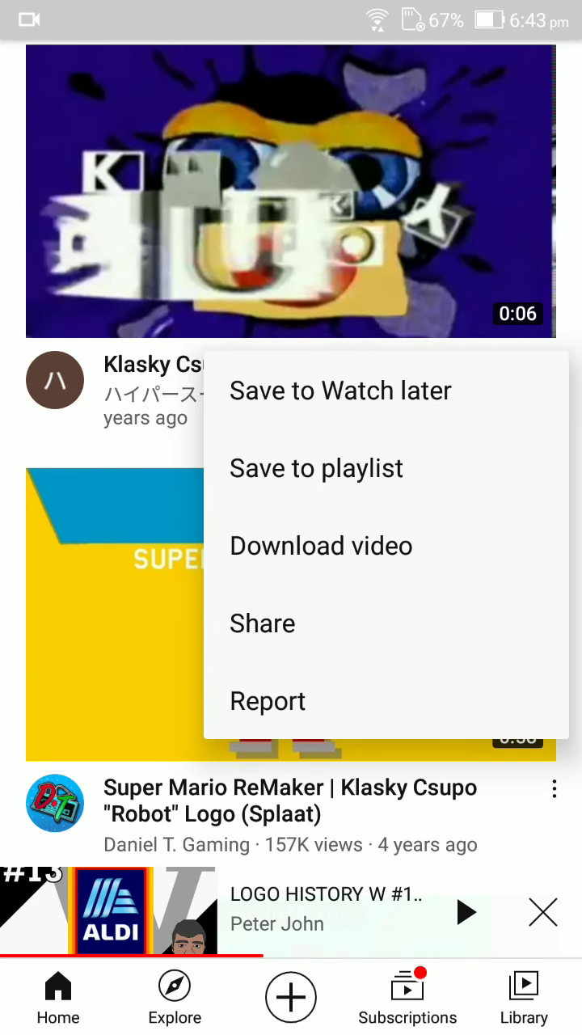
pyautogui.click(262, 622)
pyautogui.click(95, 525)
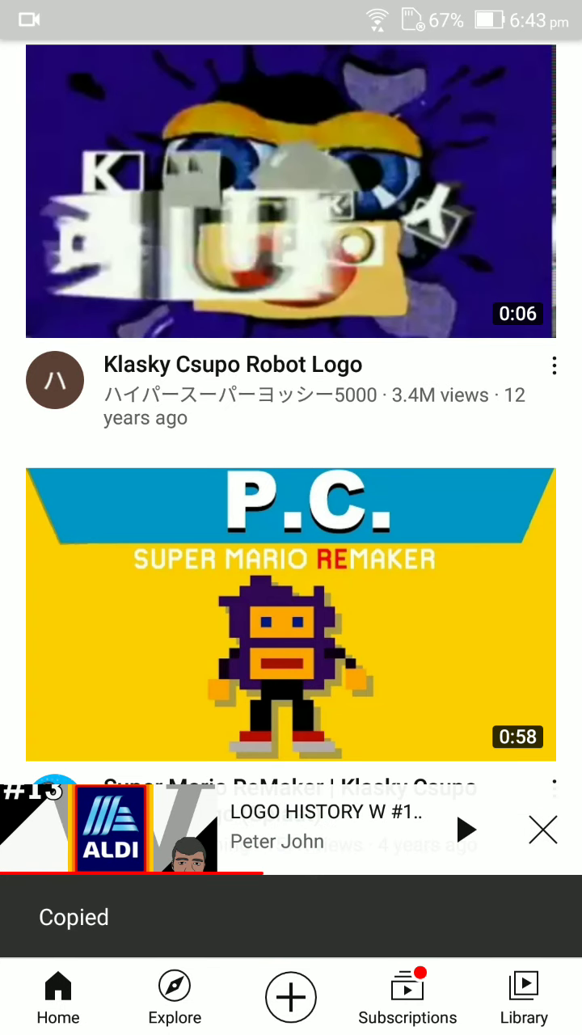
pyautogui.hotkey('alt', 'Tab')
# Switch to Chrome and bring up its open tabs to reach savefrom.net
pyautogui.scroll(10, 291, 518)
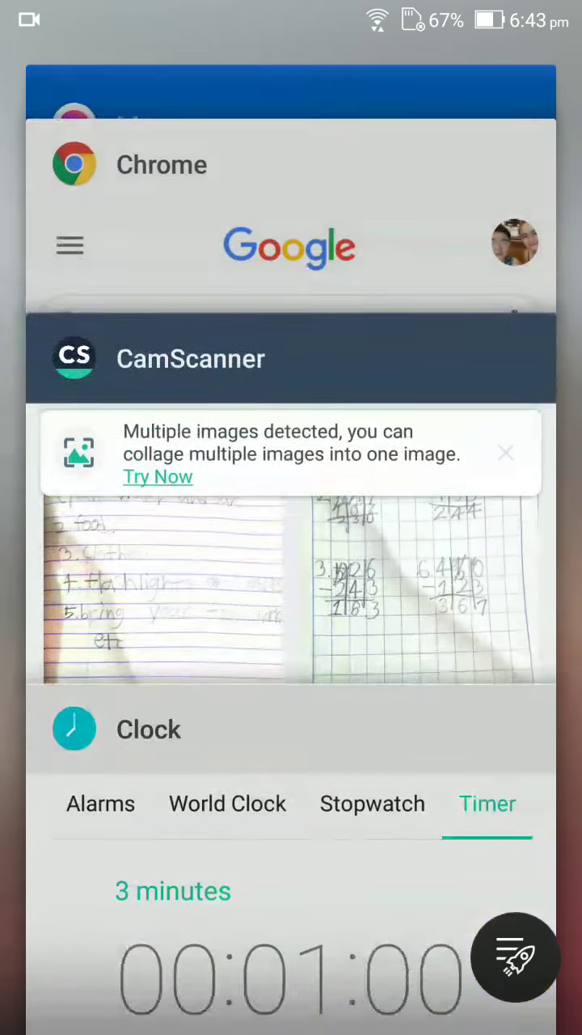
pyautogui.scroll(-3, 291, 518)
pyautogui.scroll(6, 291, 518)
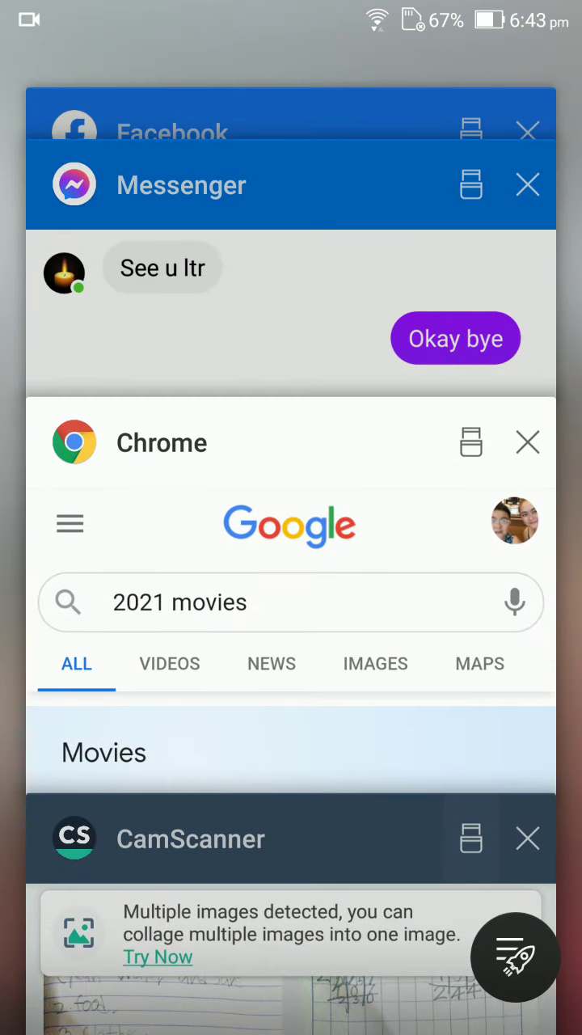
pyautogui.click(291, 566)
pyautogui.click(472, 85)
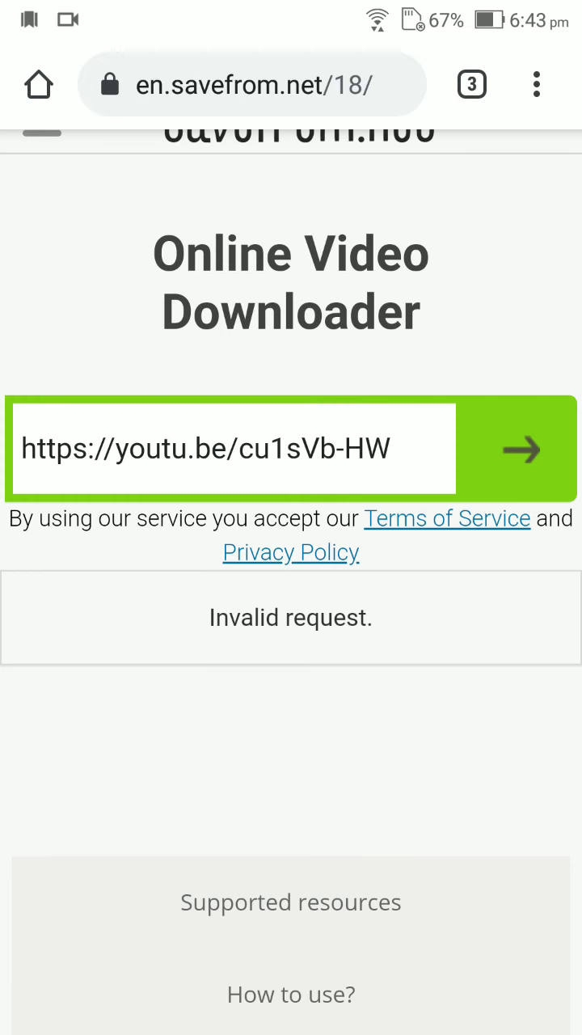
# Replace the old link in savefrom.net's URL field with the copied Klasky Csupo link
pyautogui.click(202, 447)
pyautogui.press('BackSpace')
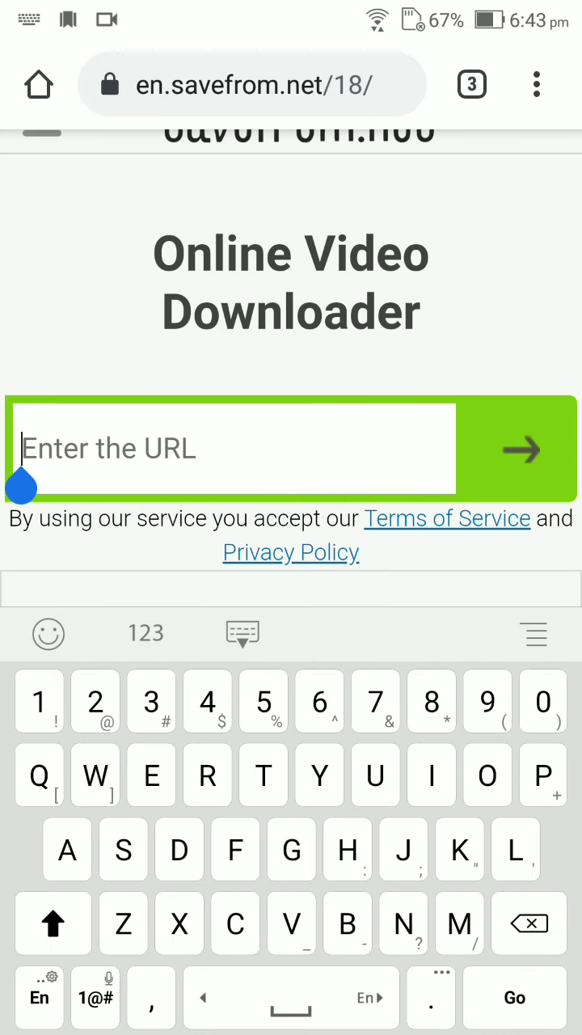
pyautogui.click(21, 485)
pyautogui.click(88, 377)
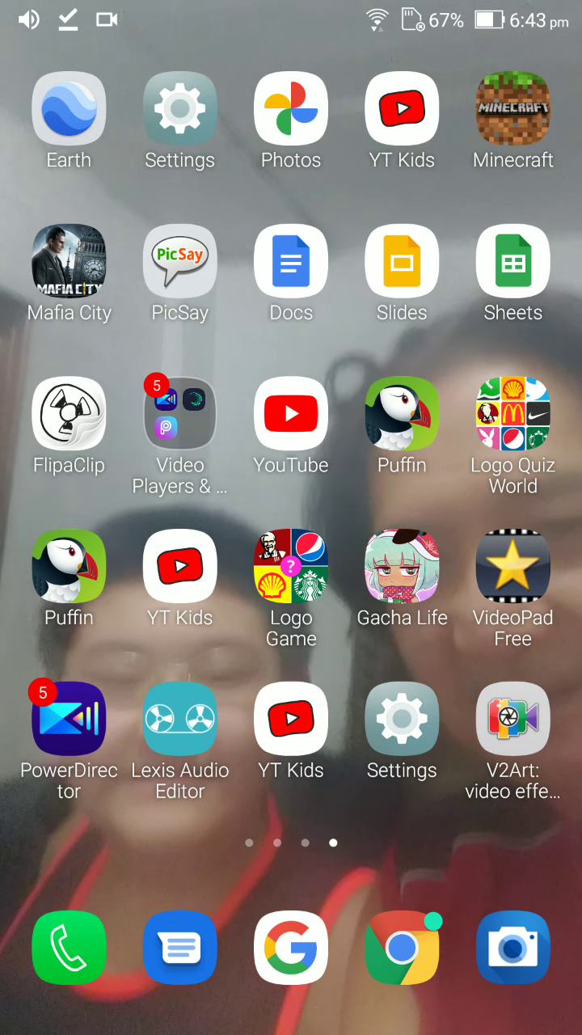
# Open Alight Motion and delete the existing 'New Project'
pyautogui.moveTo(162, 566)
pyautogui.mouseDown()
pyautogui.moveTo(485, 566)
pyautogui.moveTo(161, 566)
pyautogui.mouseUp()
pyautogui.click(180, 417)
pyautogui.click(238, 539)
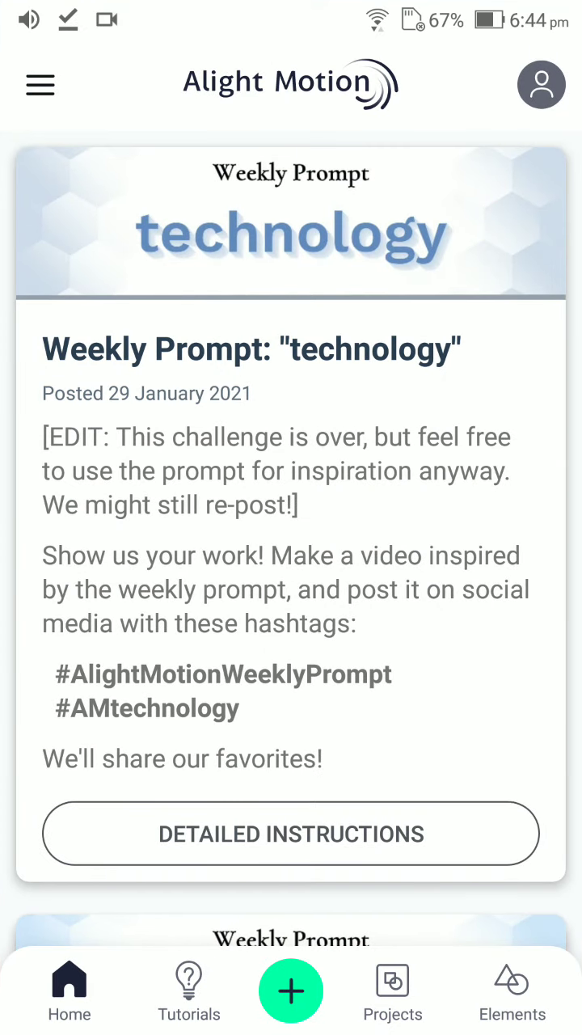
pyautogui.click(393, 991)
pyautogui.click(212, 194)
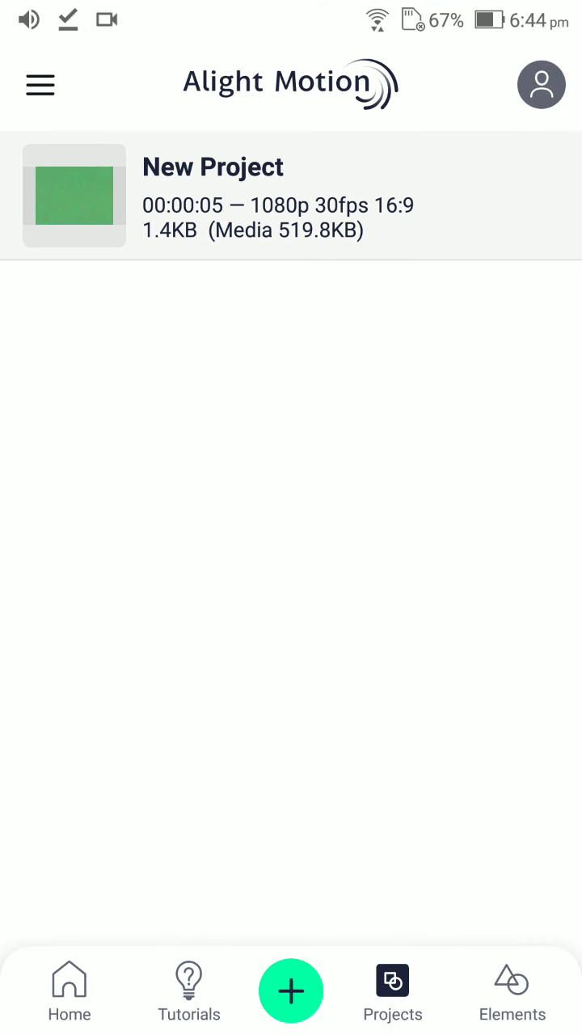
pyautogui.click(413, 85)
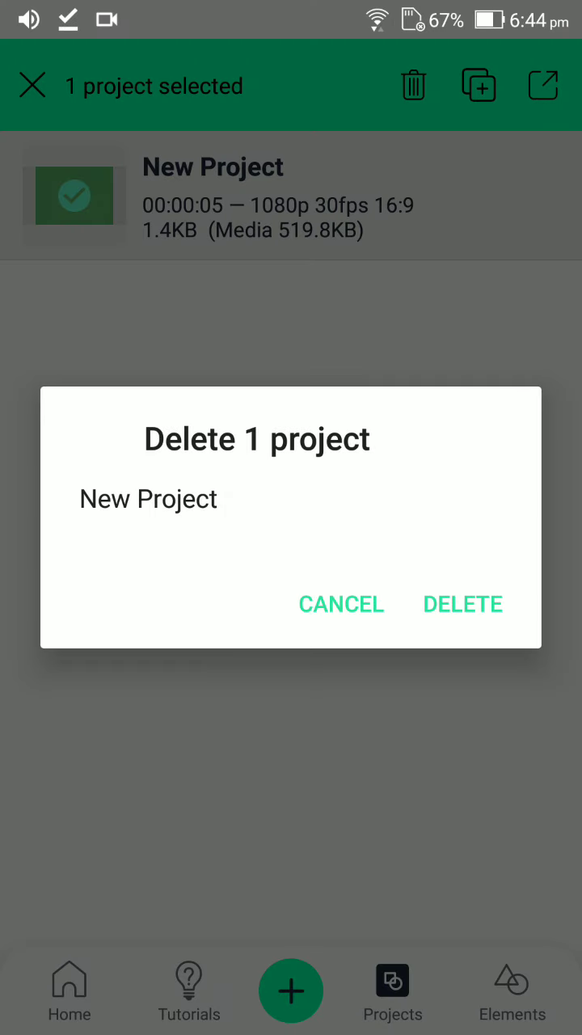
pyautogui.click(462, 604)
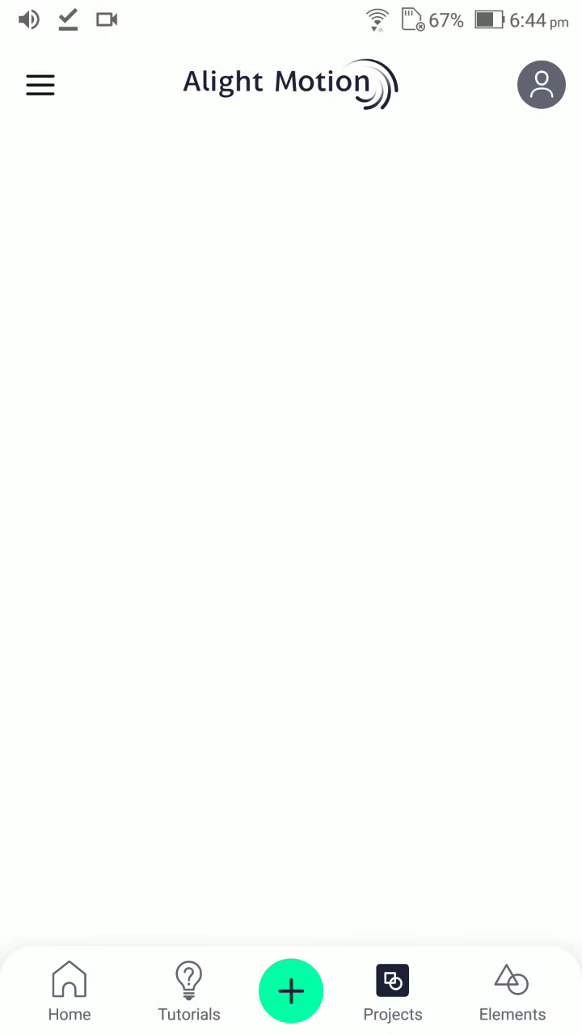
# Create a 16:9 project and add videoplayback.mp4 from the Download album as a layer
pyautogui.click(291, 991)
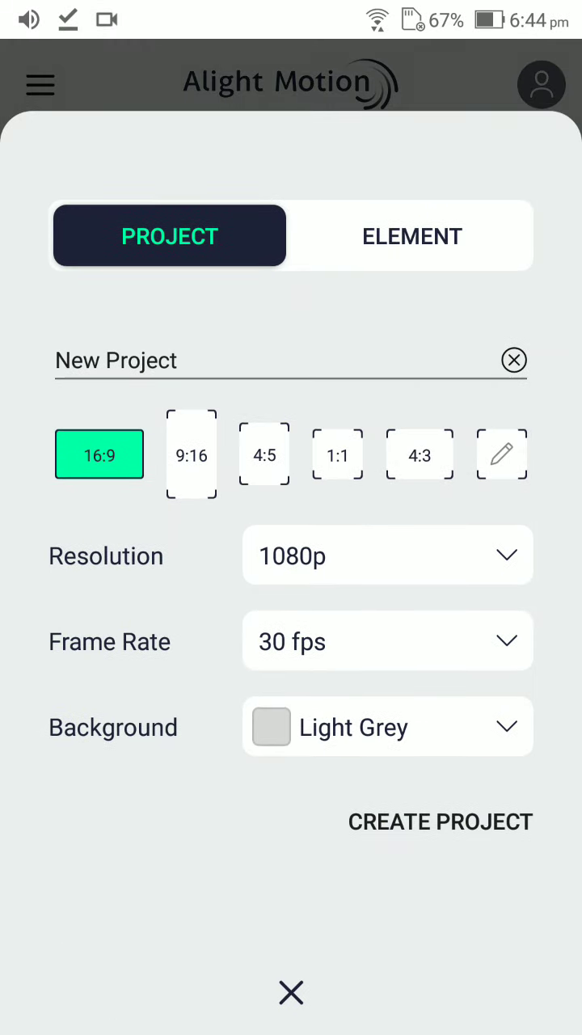
pyautogui.click(441, 822)
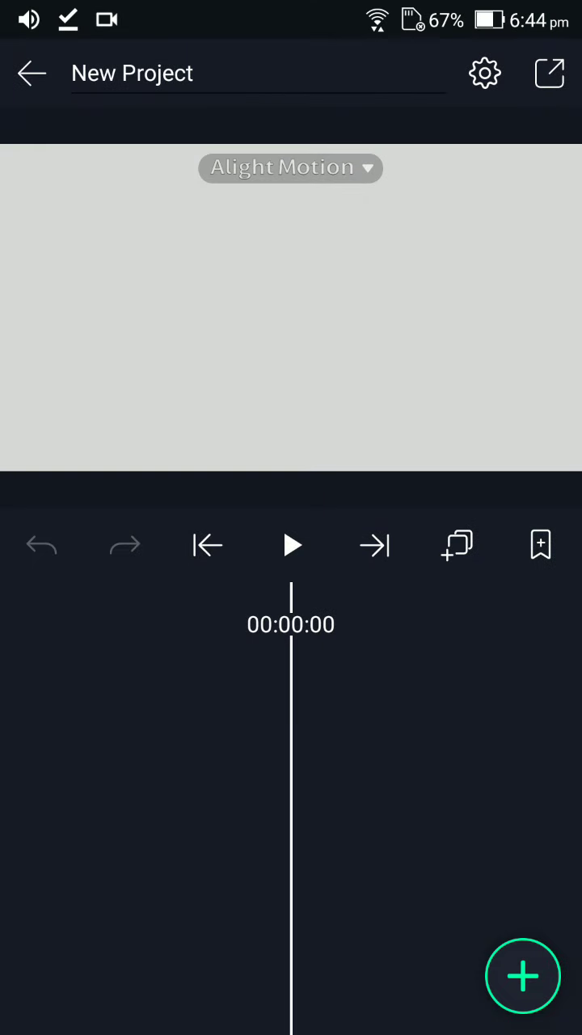
pyautogui.click(523, 976)
pyautogui.click(188, 675)
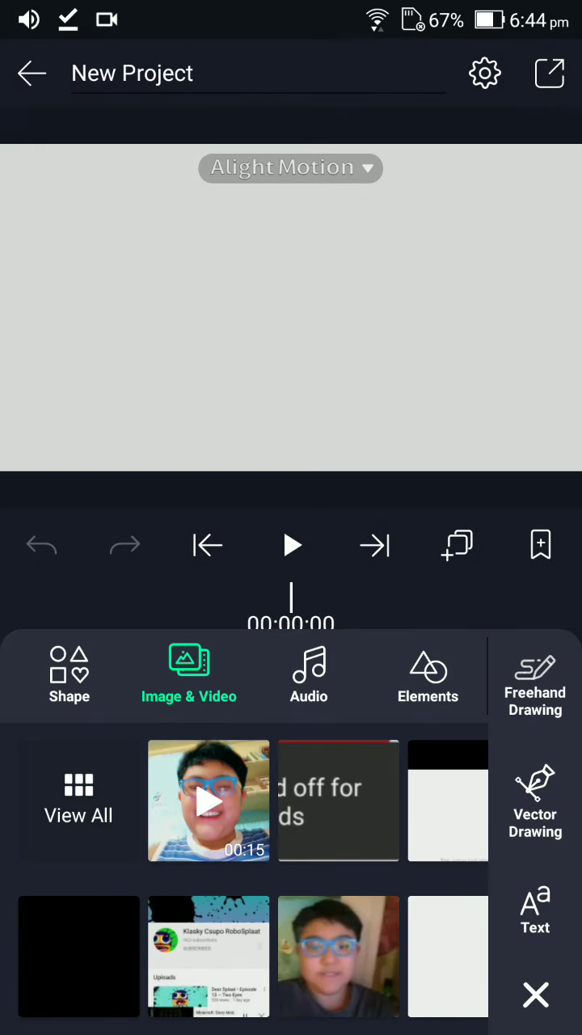
pyautogui.click(79, 808)
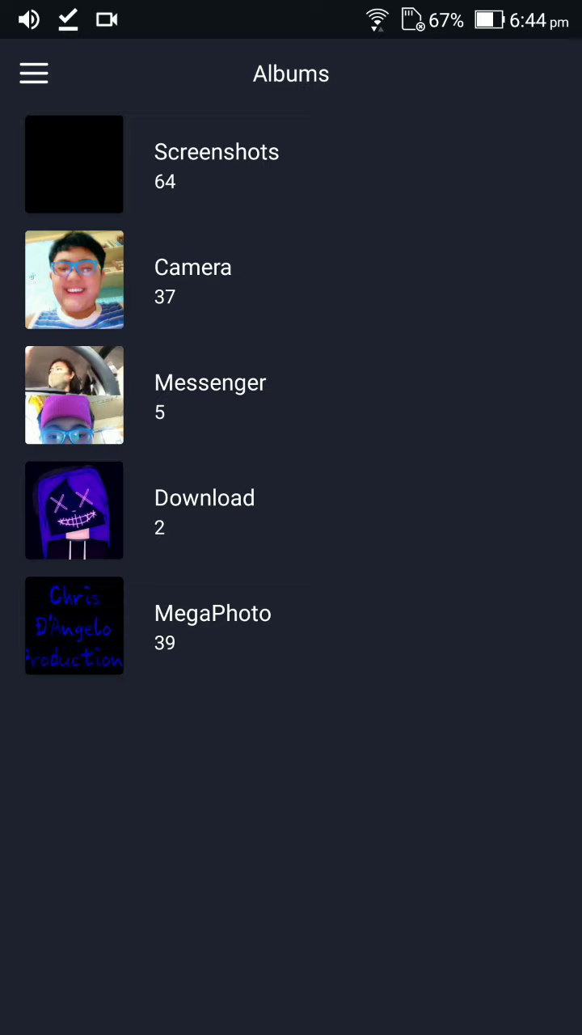
pyautogui.click(205, 509)
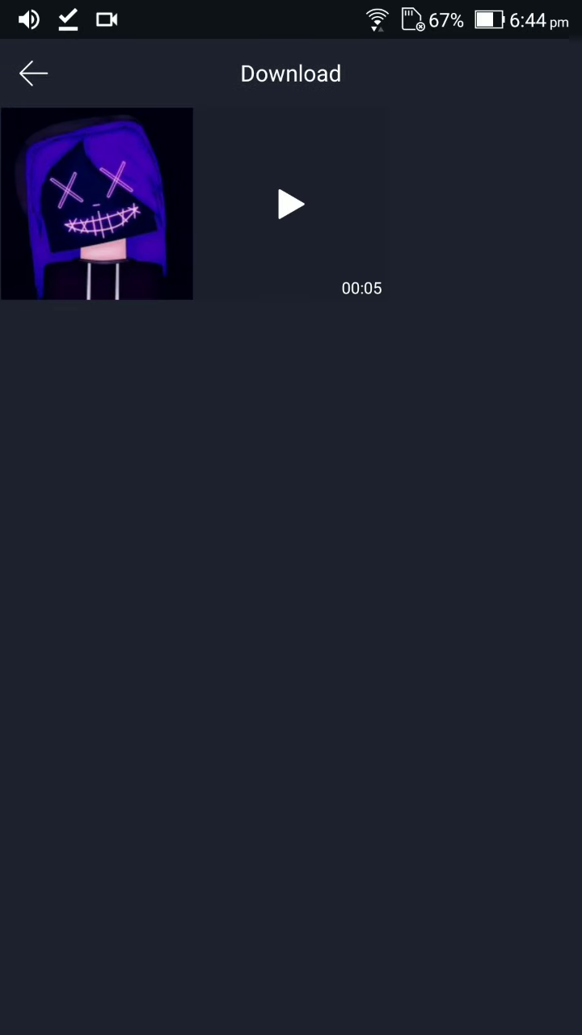
pyautogui.click(291, 203)
pyautogui.click(34, 73)
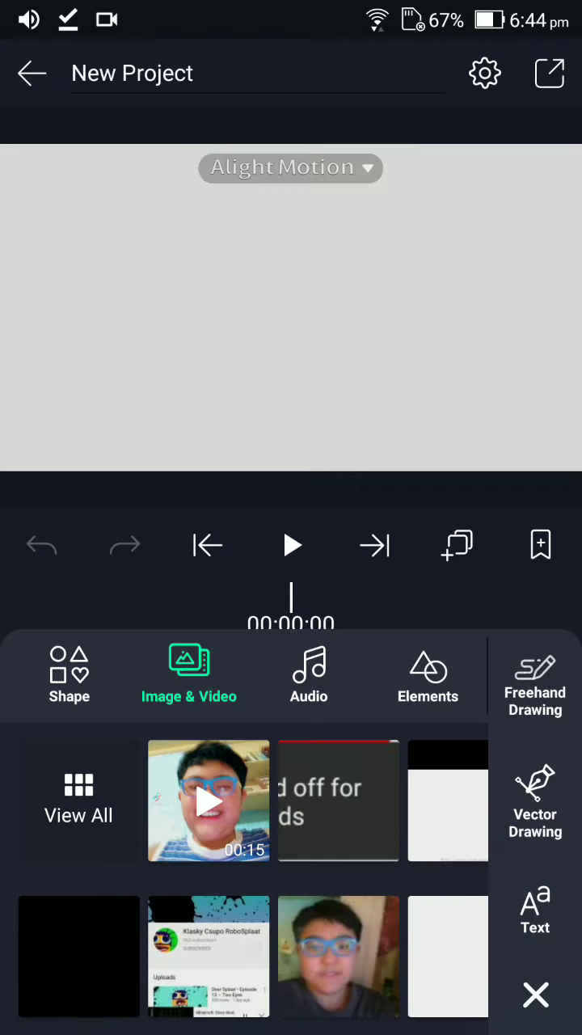
pyautogui.click(209, 800)
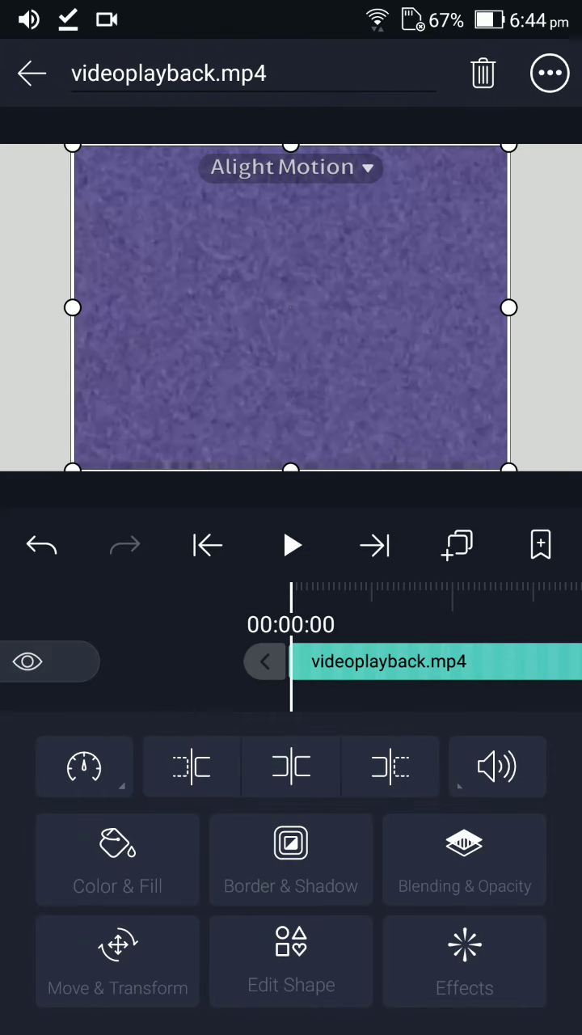
# Add an Invert effect to the clip with Invert Blue off, then go to the home screen
pyautogui.moveTo(404, 661); pyautogui.dragTo(276, 662)
pyautogui.click(465, 962)
pyautogui.moveTo(404, 661)
pyautogui.mouseDown()
pyautogui.moveTo(311, 662)
pyautogui.moveTo(354, 661)
pyautogui.mouseUp()
pyautogui.click(340, 753)
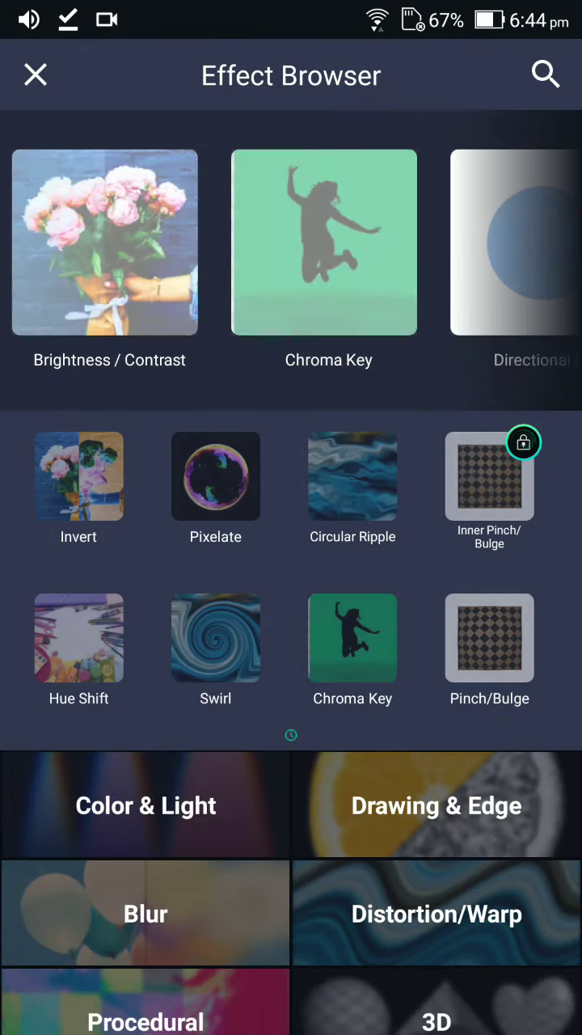
pyautogui.click(79, 477)
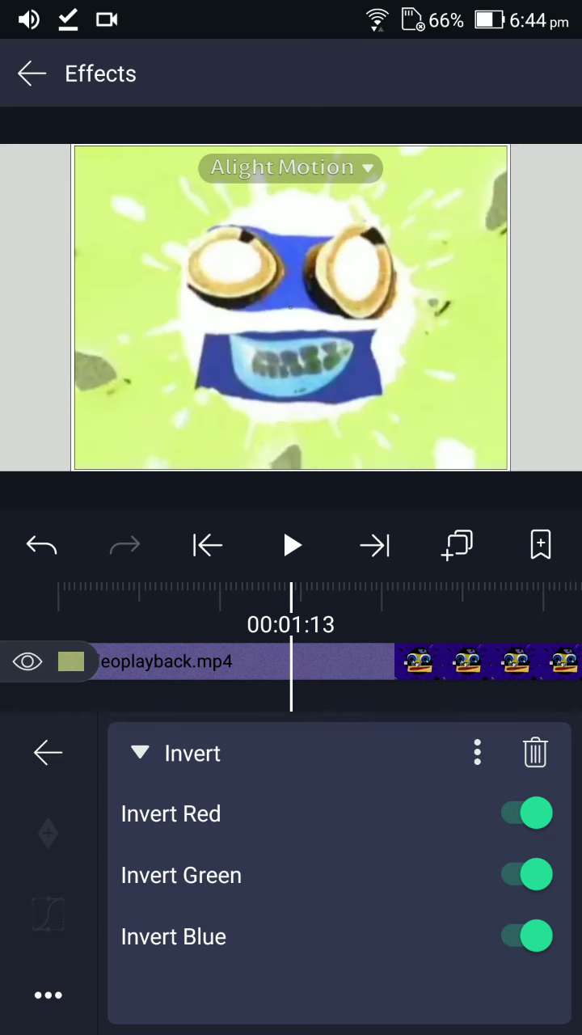
pyautogui.click(526, 936)
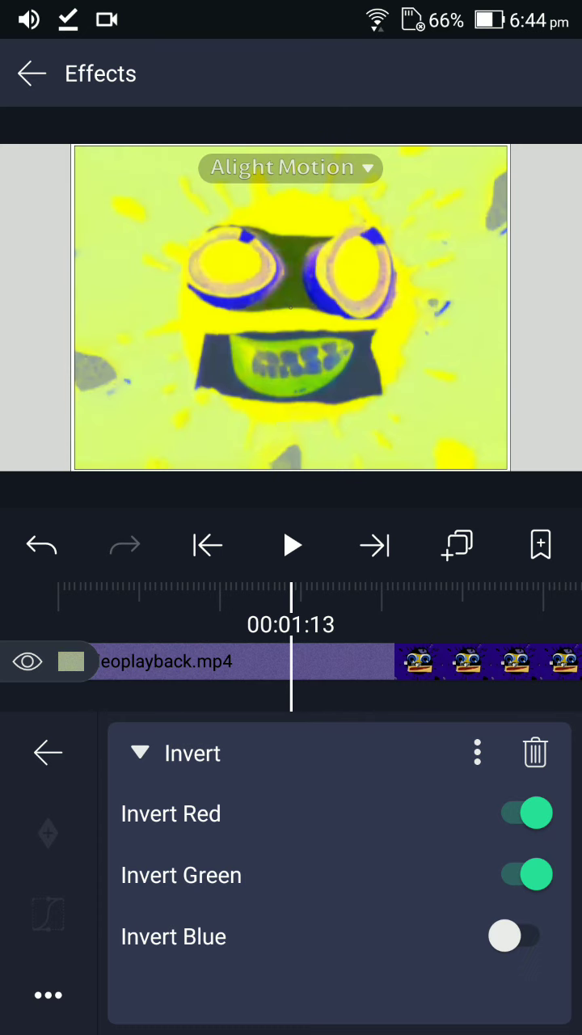
pyautogui.press('Home')
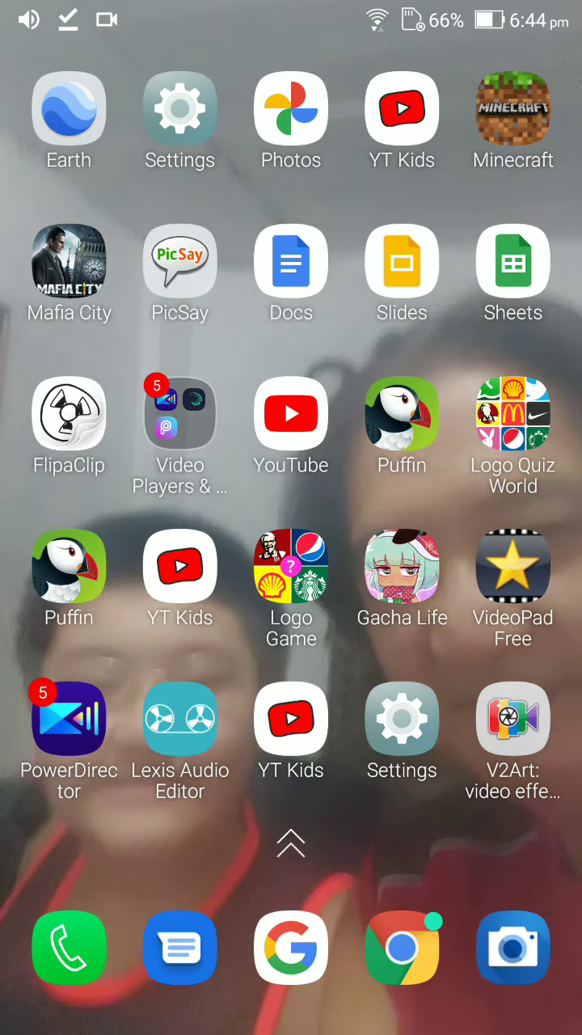
# In Music Speed Changer, set the pitch to -5 semitones
pyautogui.moveTo(122, 485); pyautogui.dragTo(485, 485)
pyautogui.moveTo(121, 485); pyautogui.dragTo(485, 485)
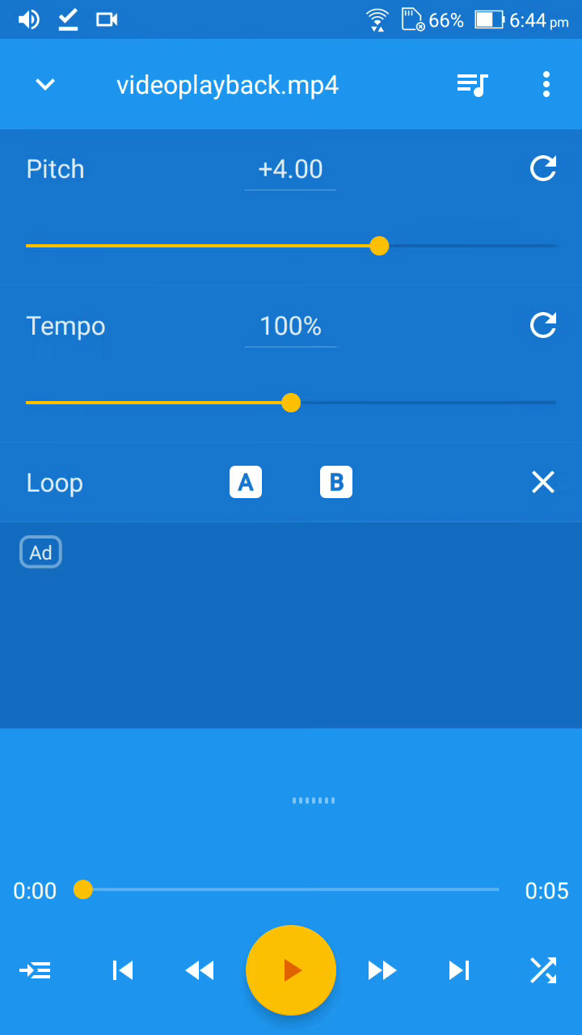
pyautogui.click(290, 169)
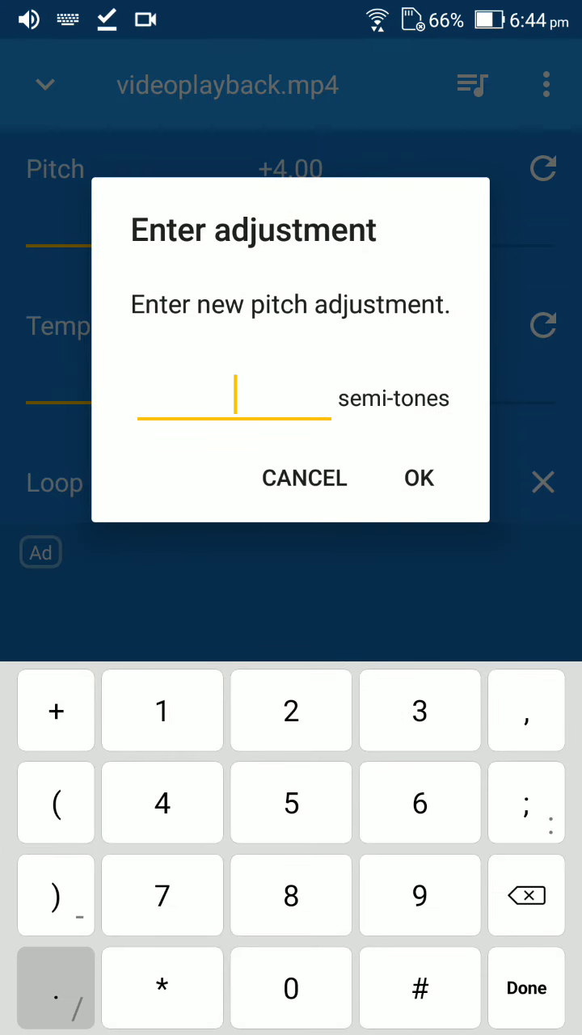
pyautogui.click(56, 895)
pyautogui.write('-')
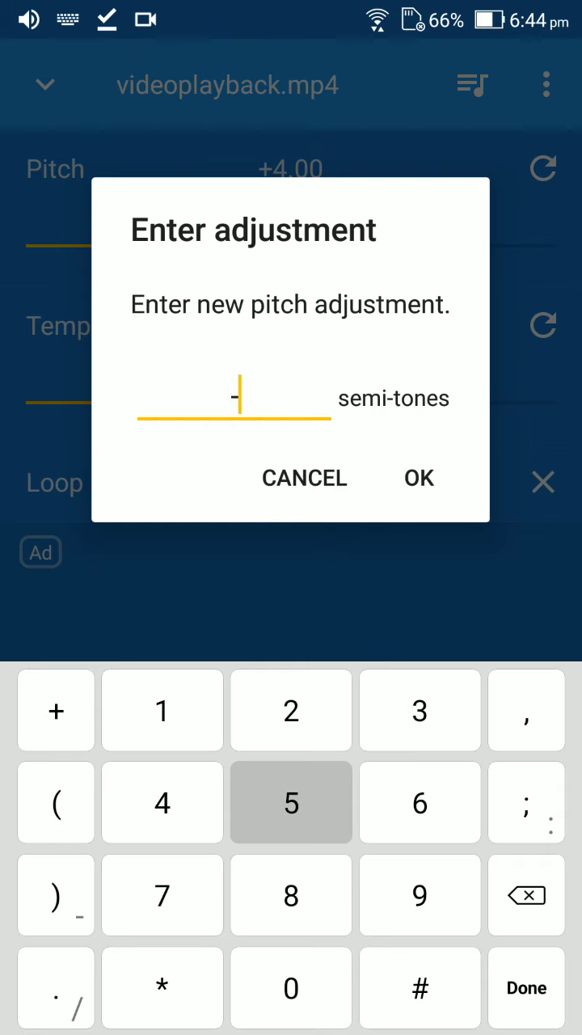
pyautogui.write('5')
pyautogui.click(419, 477)
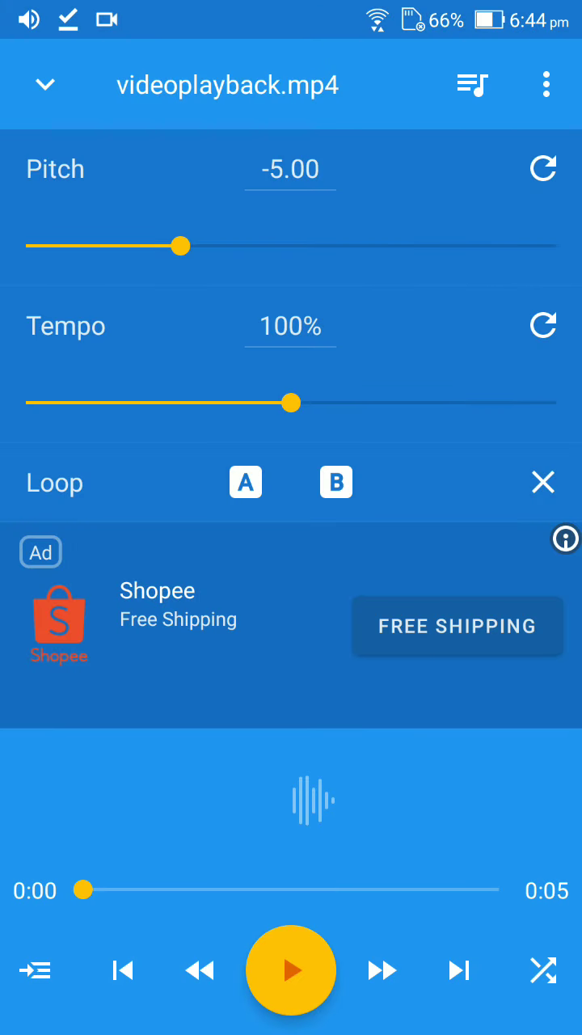
# Preview the -5 pitch audio and save it as an edited track
pyautogui.click(291, 970)
pyautogui.click(546, 84)
pyautogui.click(393, 86)
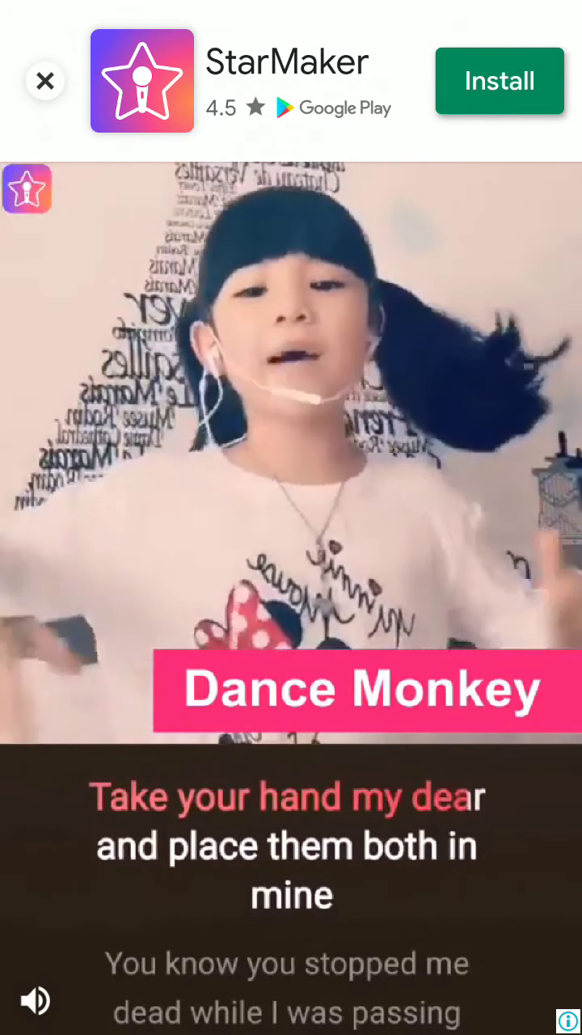
pyautogui.click(45, 80)
# Clear the saved-track, download, Chrome media and weather notifications
pyautogui.moveTo(291, 4); pyautogui.dragTo(291, 566)
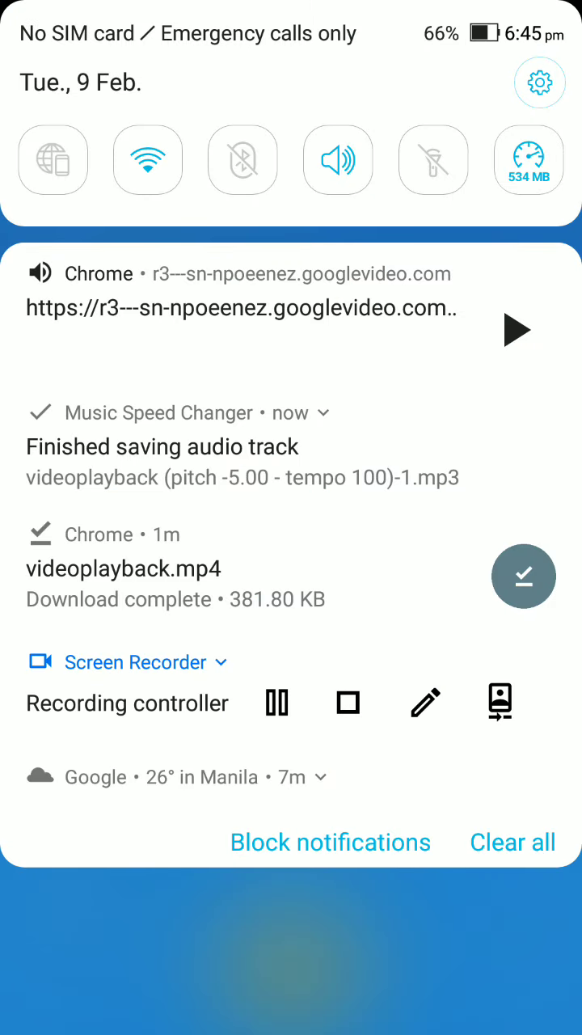
pyautogui.moveTo(162, 452); pyautogui.dragTo(565, 449)
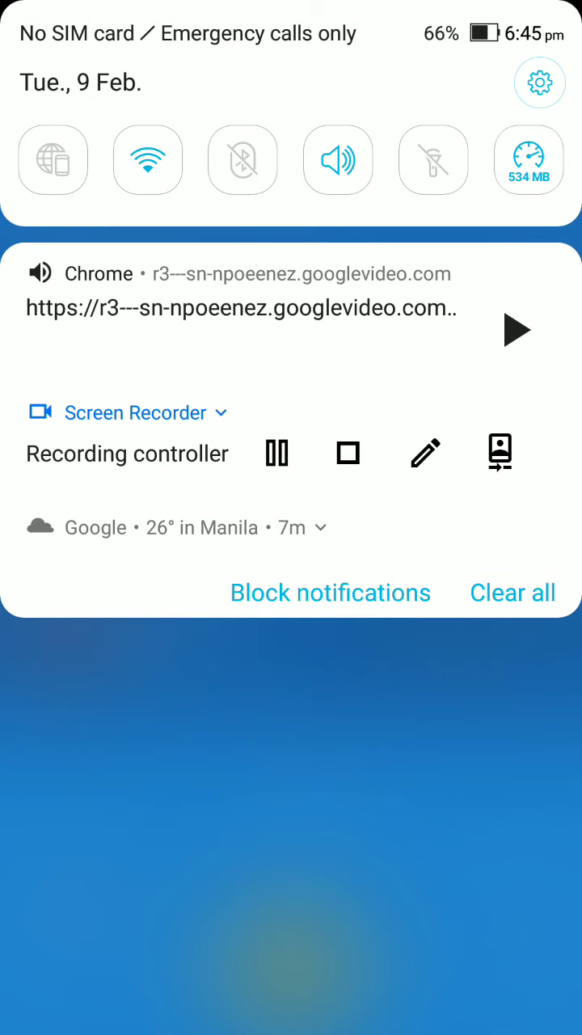
pyautogui.moveTo(162, 307); pyautogui.dragTo(566, 308)
pyautogui.moveTo(161, 527); pyautogui.dragTo(566, 527)
pyautogui.click(291, 647)
# Set the pitch to +4 semitones, preview it, and save the edited track
pyautogui.click(290, 169)
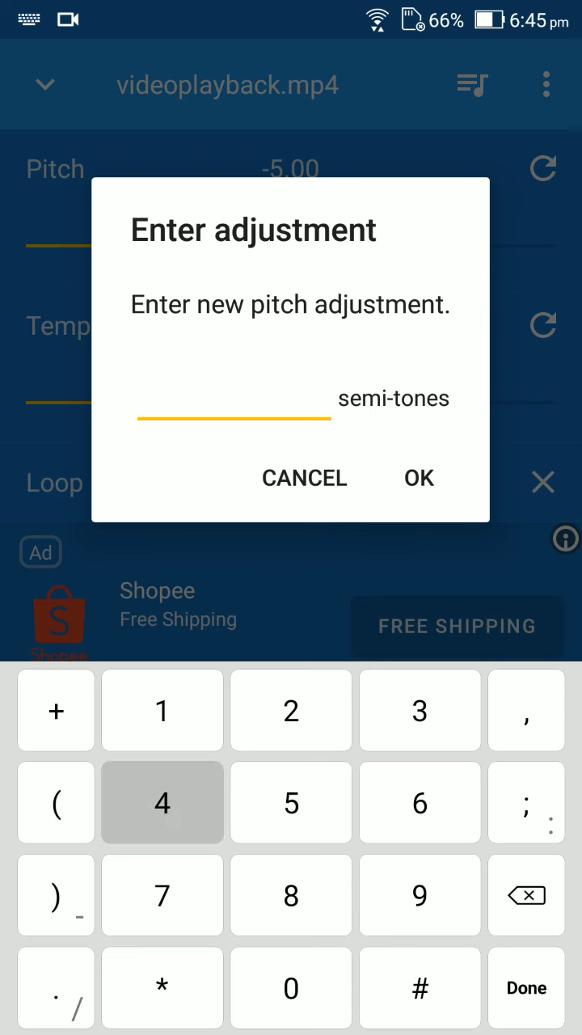
pyautogui.write('4')
pyautogui.click(526, 987)
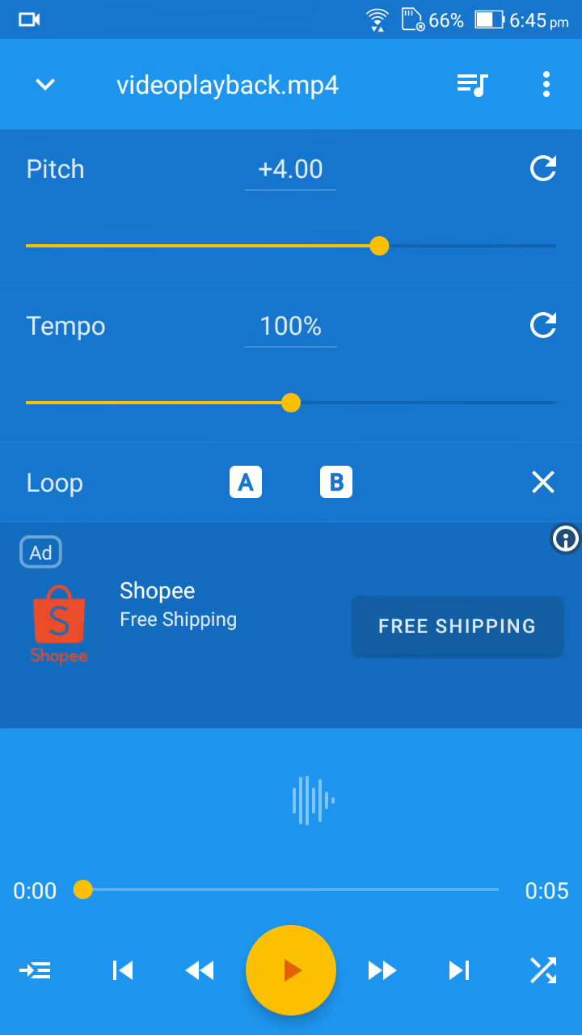
pyautogui.click(291, 970)
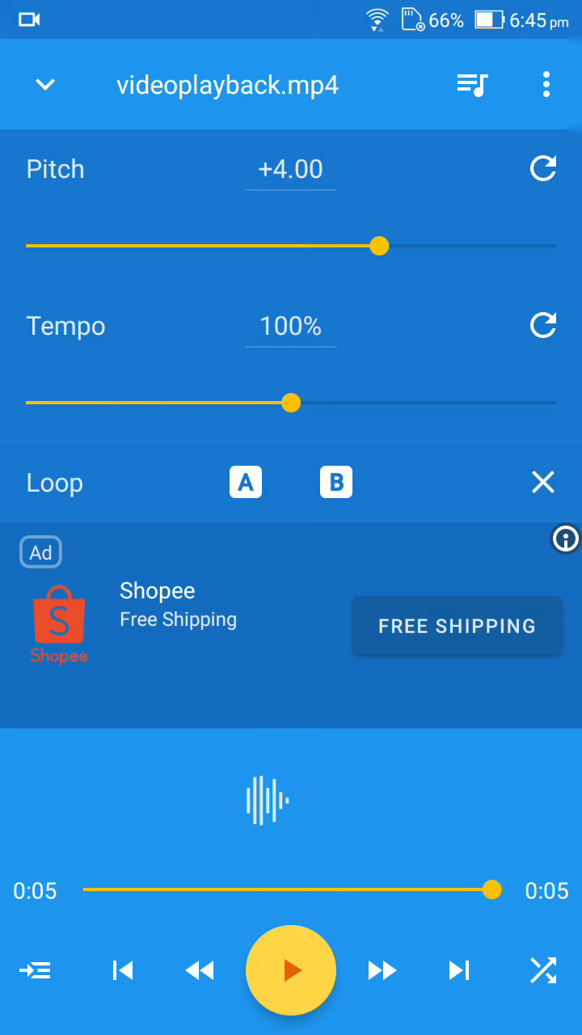
pyautogui.click(547, 84)
pyautogui.click(393, 76)
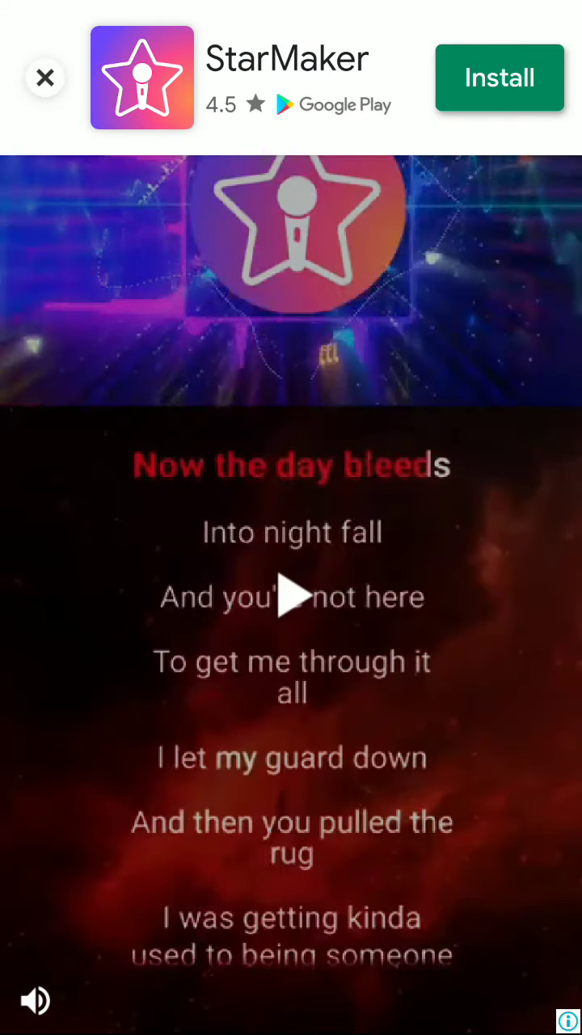
pyautogui.click(41, 77)
# Return to the Alight Motion project, leaving the Invert settings and deselecting the video layer
pyautogui.press('super')
pyautogui.click(291, 510)
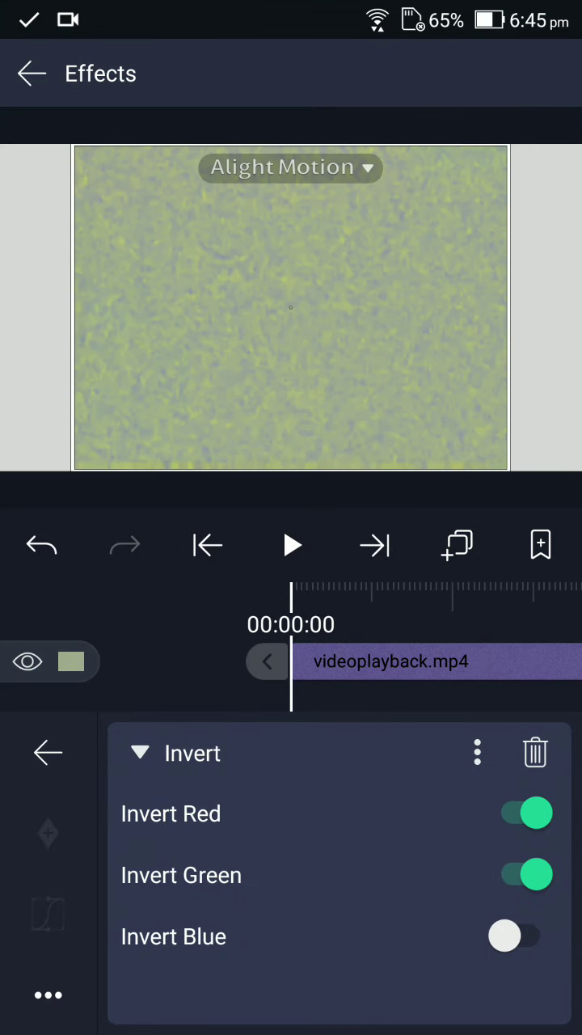
pyautogui.click(48, 753)
pyautogui.click(32, 72)
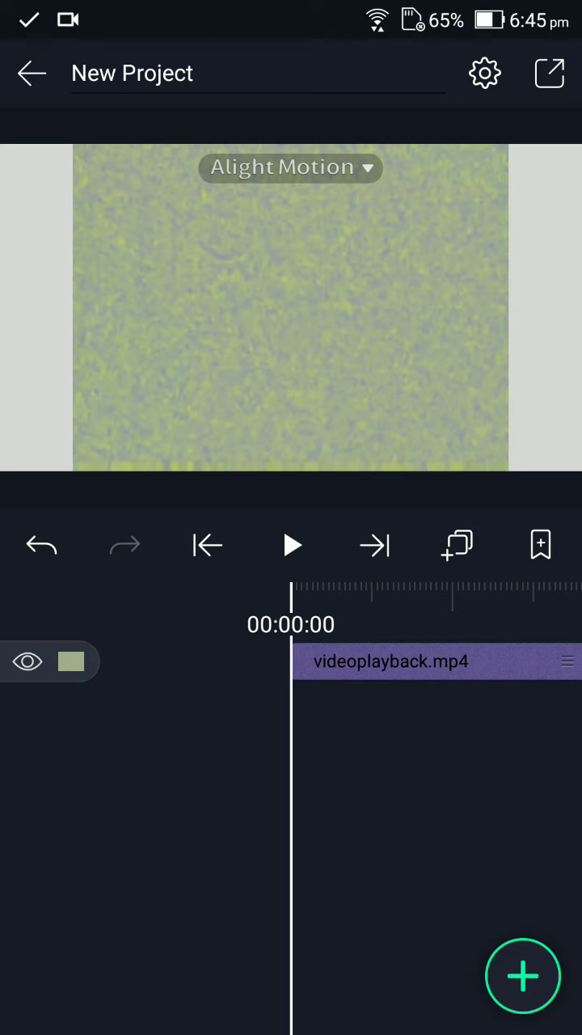
# Add the pitch -5.00 videoplayback track from the MusicSpeedChanger album as an audio layer
pyautogui.click(520, 971)
pyautogui.click(309, 675)
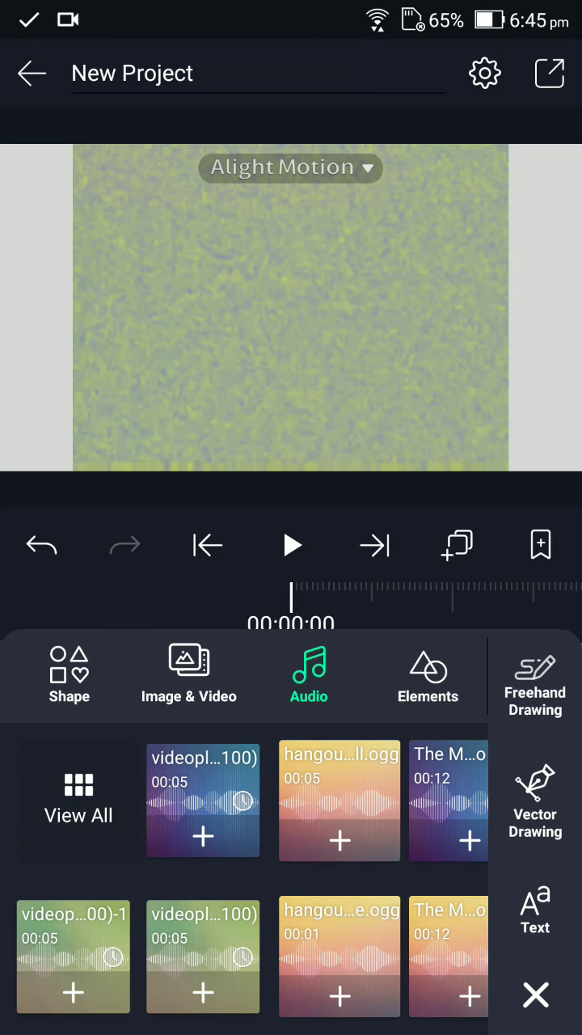
pyautogui.click(79, 796)
pyautogui.click(259, 166)
pyautogui.scroll(-15, 291, 566)
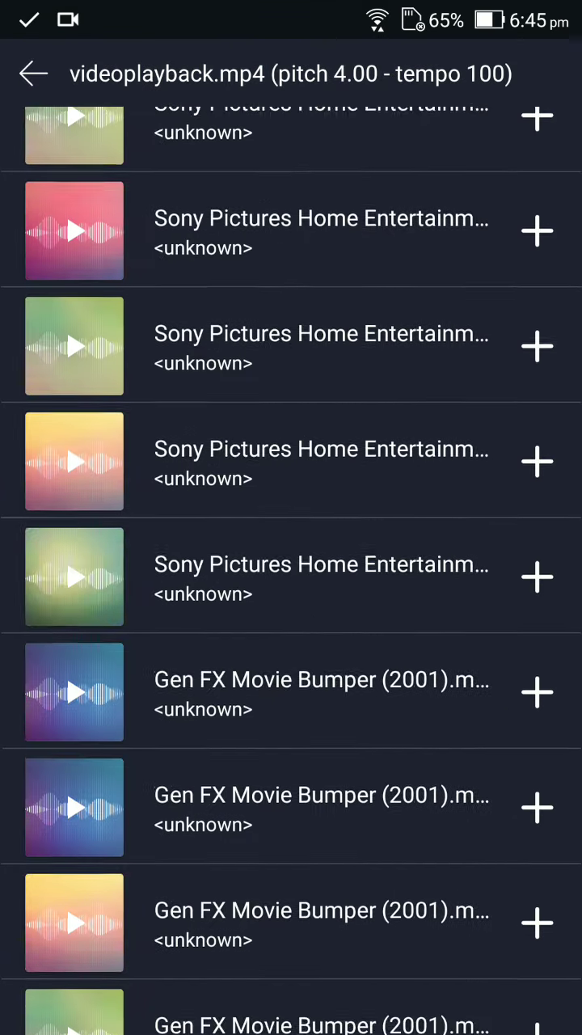
pyautogui.scroll(-10, 291, 565)
pyautogui.scroll(-10, 291, 566)
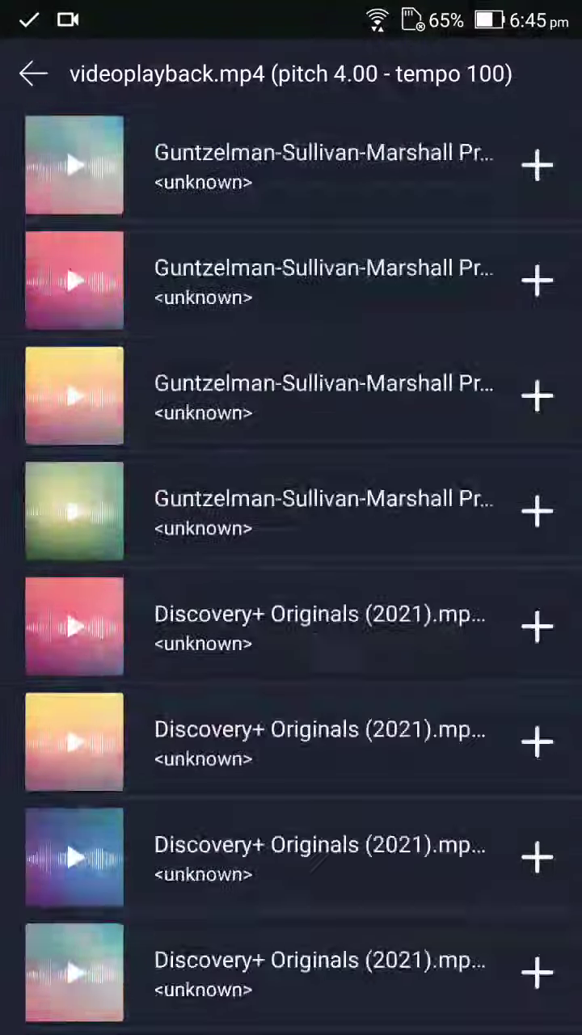
pyautogui.scroll(-10, 291, 566)
pyautogui.scroll(-10, 291, 566)
pyautogui.scroll(-10, 291, 566)
pyautogui.scroll(-10, 291, 566)
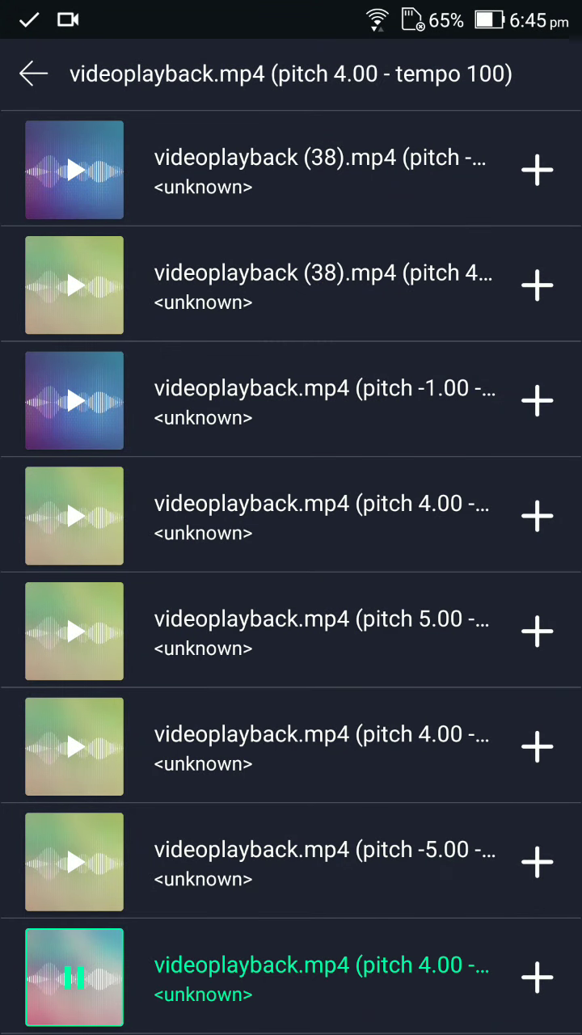
pyautogui.click(537, 862)
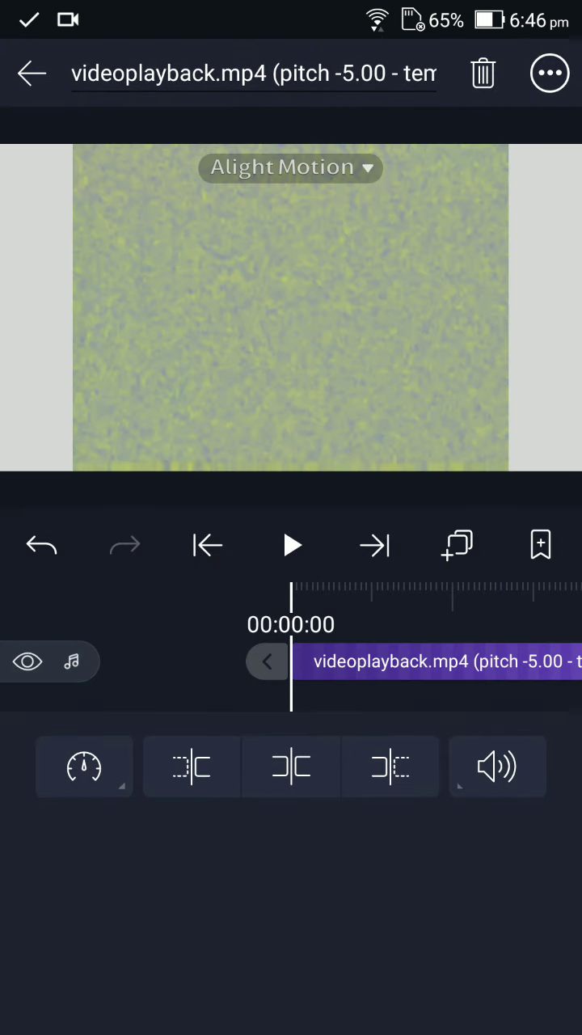
pyautogui.click(291, 889)
pyautogui.click(513, 970)
# Browse the MusicSpeedChanger audio album down to the newest saved tracks
pyautogui.click(309, 671)
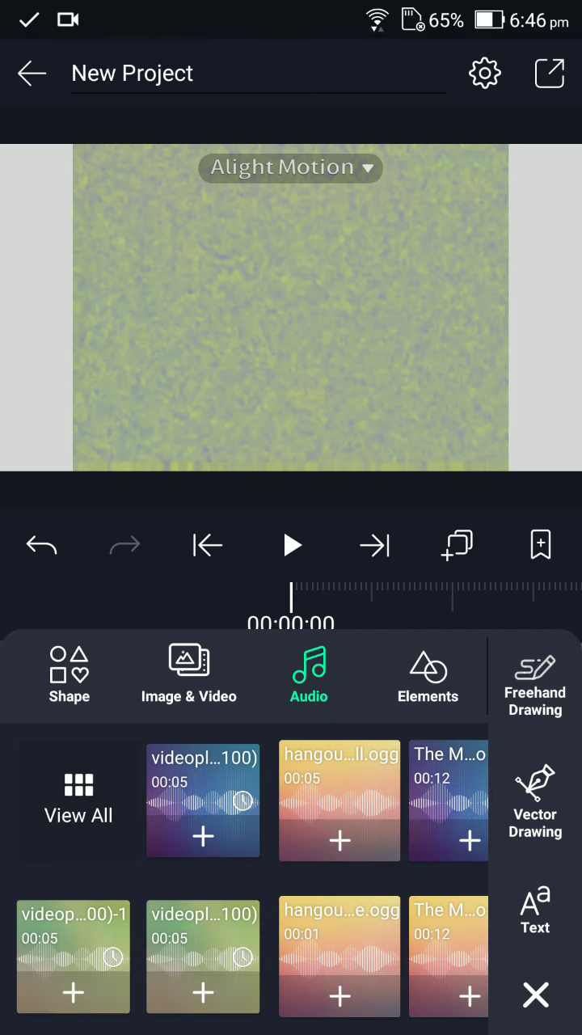
pyautogui.click(79, 799)
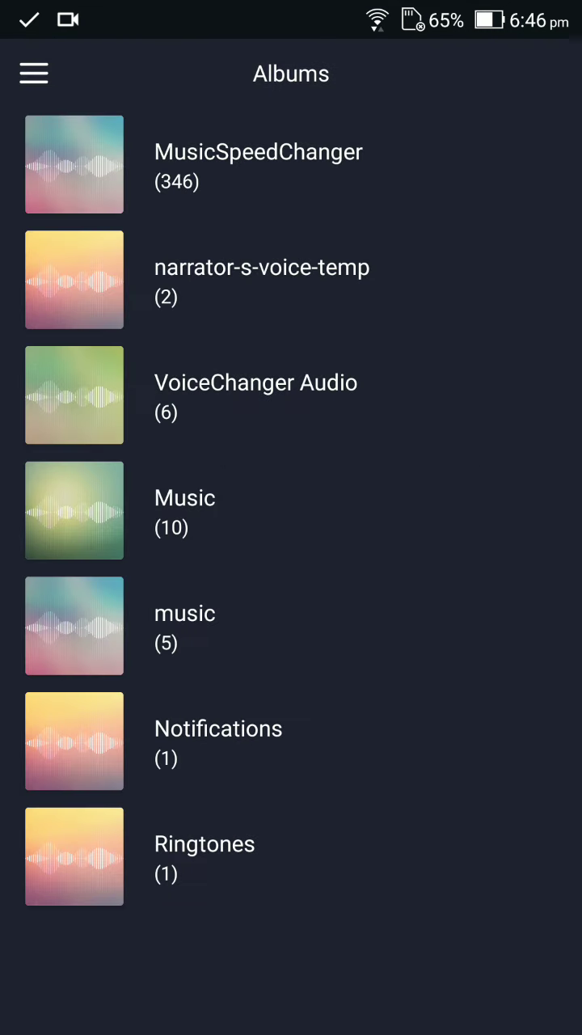
pyautogui.click(258, 164)
pyautogui.scroll(-10, 292, 566)
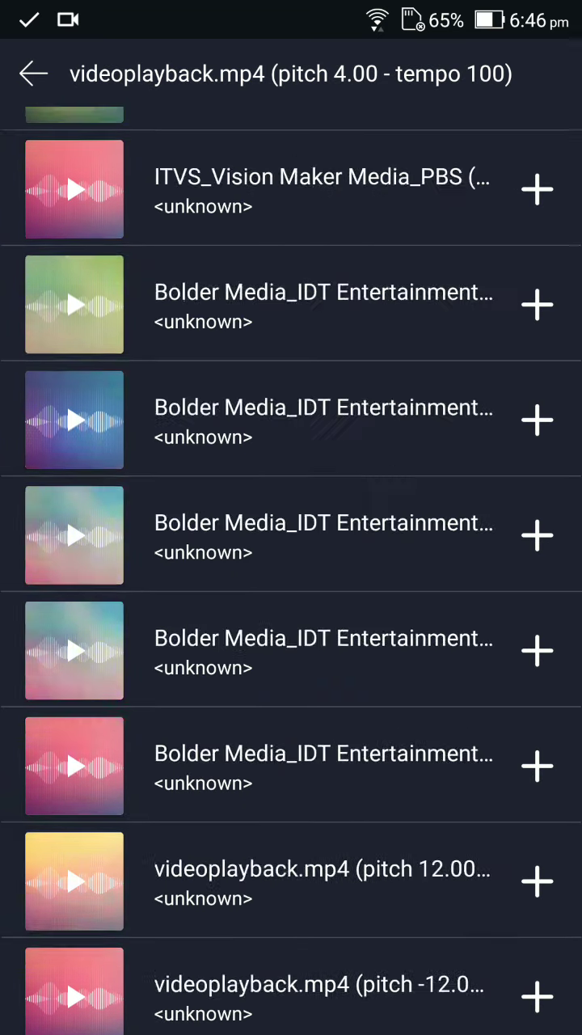
pyautogui.scroll(-10, 291, 566)
pyautogui.scroll(-10, 291, 566)
pyautogui.scroll(-10, 291, 566)
pyautogui.scroll(-10, 291, 566)
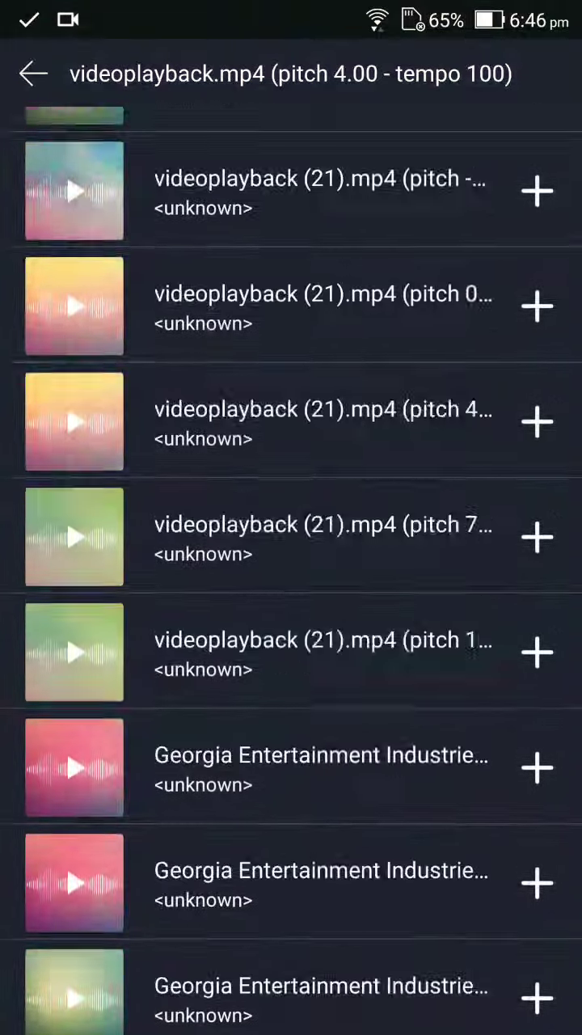
pyautogui.scroll(-10, 291, 566)
pyautogui.scroll(-10, 291, 566)
pyautogui.scroll(-10, 291, 566)
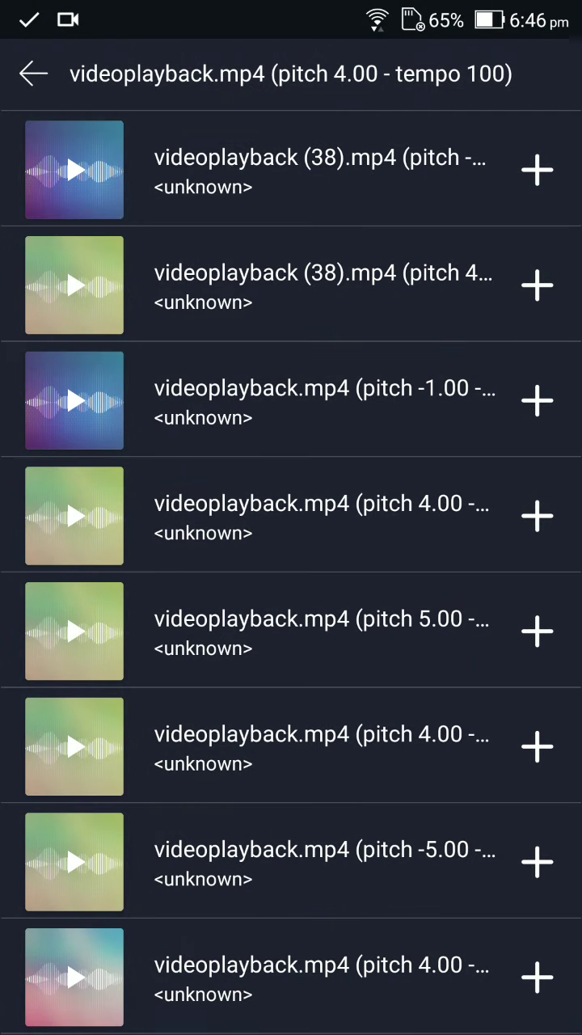
# Add the pitch 4.00 track as a layer and play the project to preview it
pyautogui.click(283, 977)
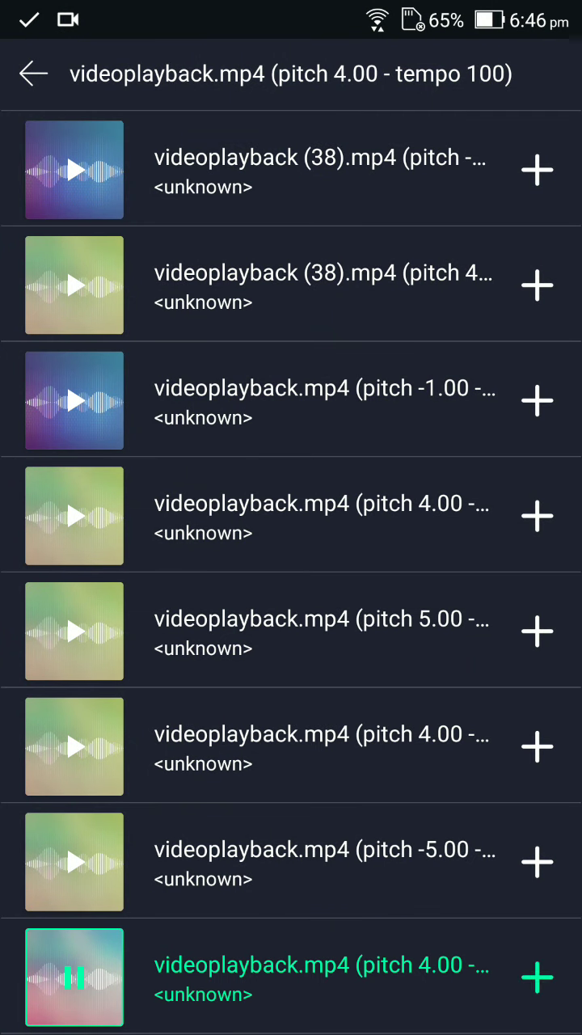
pyautogui.click(537, 978)
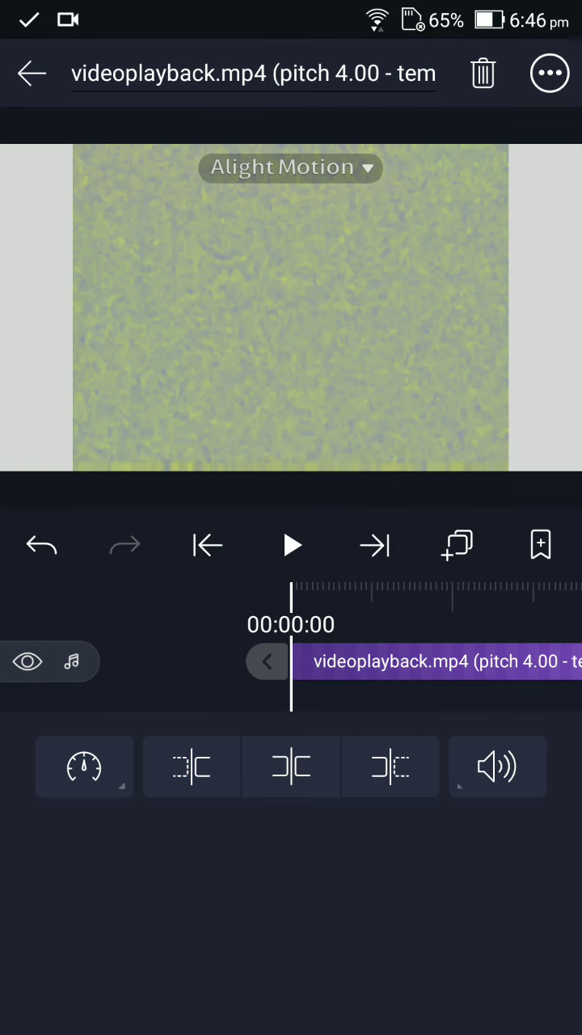
pyautogui.click(324, 889)
pyautogui.click(291, 546)
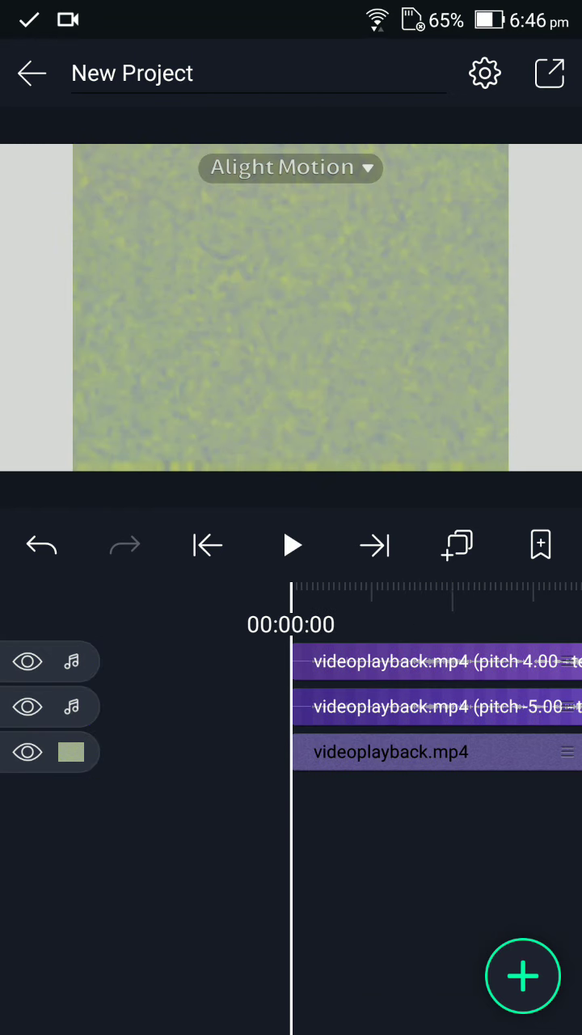
# Retitle the project with a 'Klasky Csupo Robot' name and bring up the export options
pyautogui.click(194, 72)
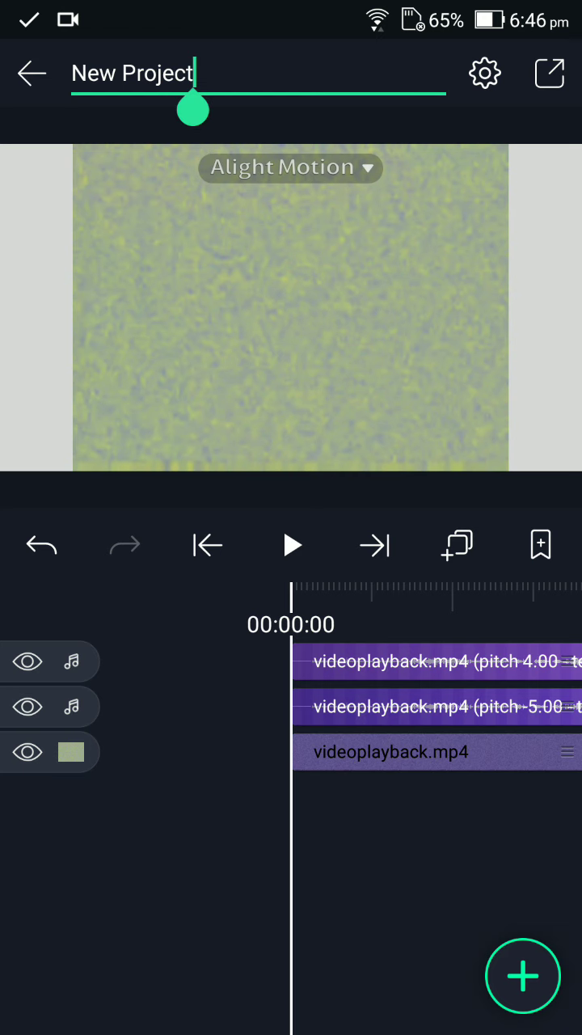
pyautogui.press('BackSpace')
pyautogui.press('BackSpace')
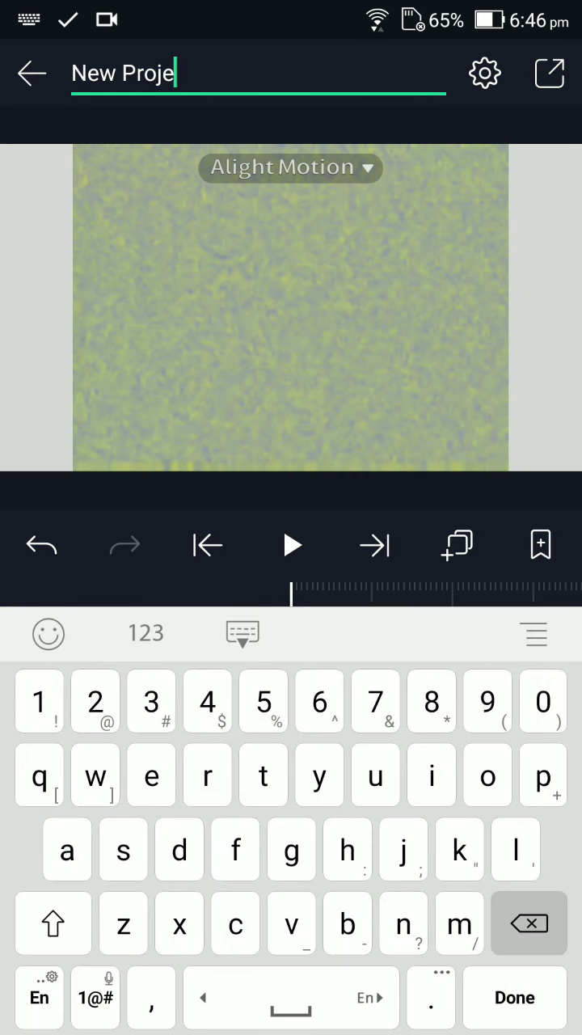
pyautogui.press('BackSpace')
pyautogui.press('BackSpace')
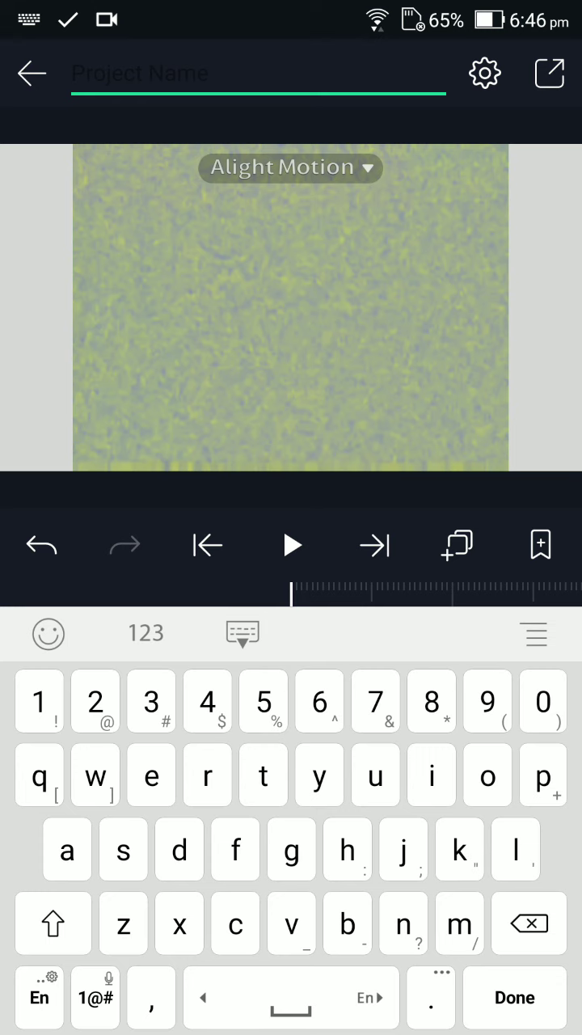
pyautogui.write('Klasky')
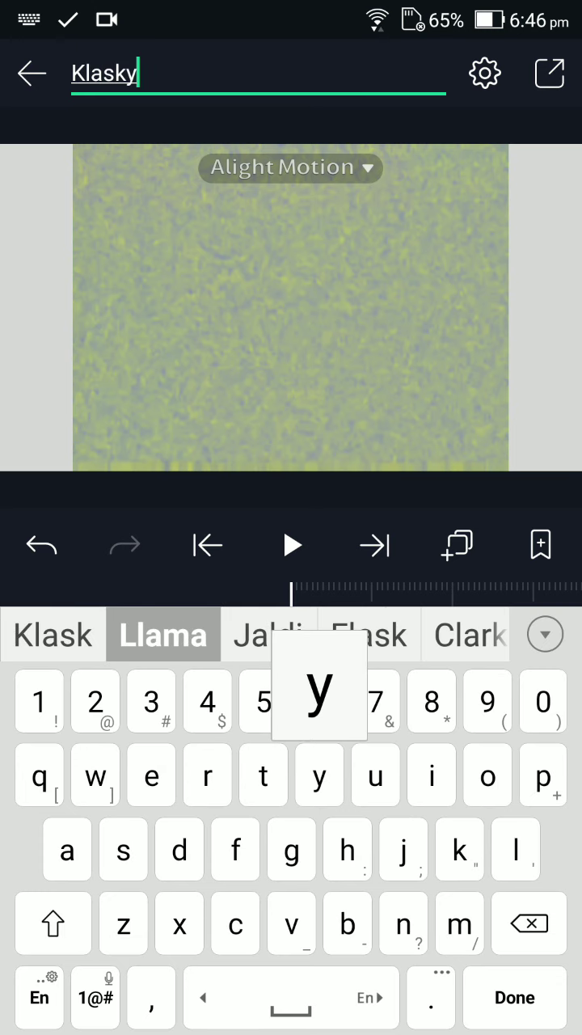
pyautogui.click(39, 634)
pyautogui.write('Csup')
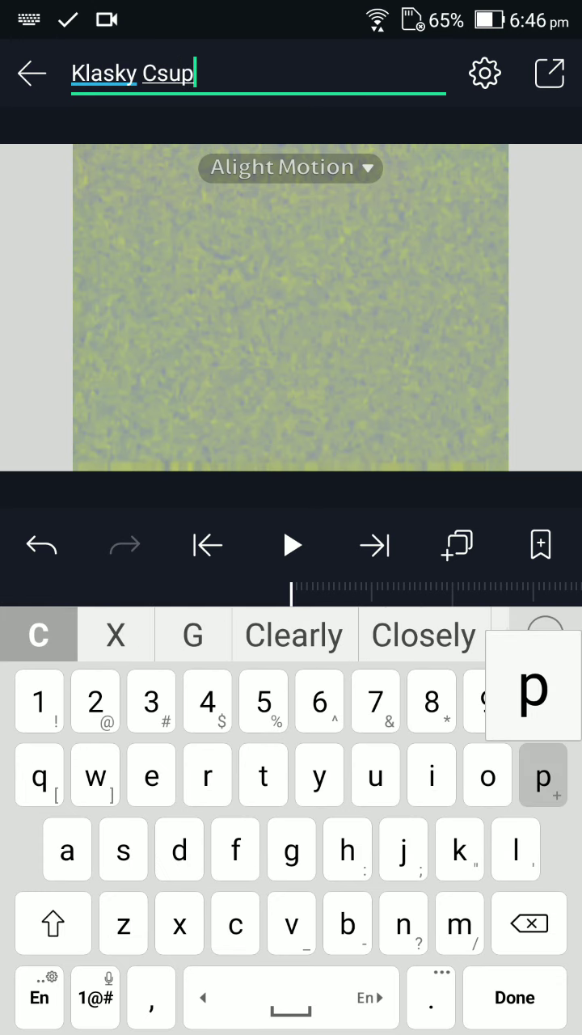
pyautogui.write('o Robot')
pyautogui.press('BackSpace')
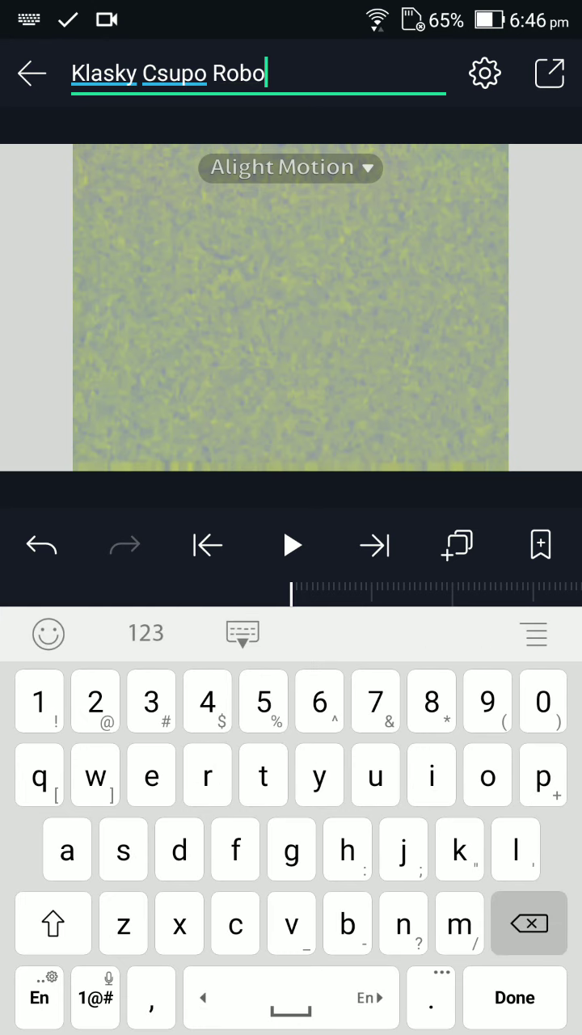
pyautogui.press('BackSpace')
pyautogui.press('BackSpace')
pyautogui.press('BackSpace')
pyautogui.press('BackSpace')
pyautogui.press('BackSpace')
pyautogui.press('BackSpace')
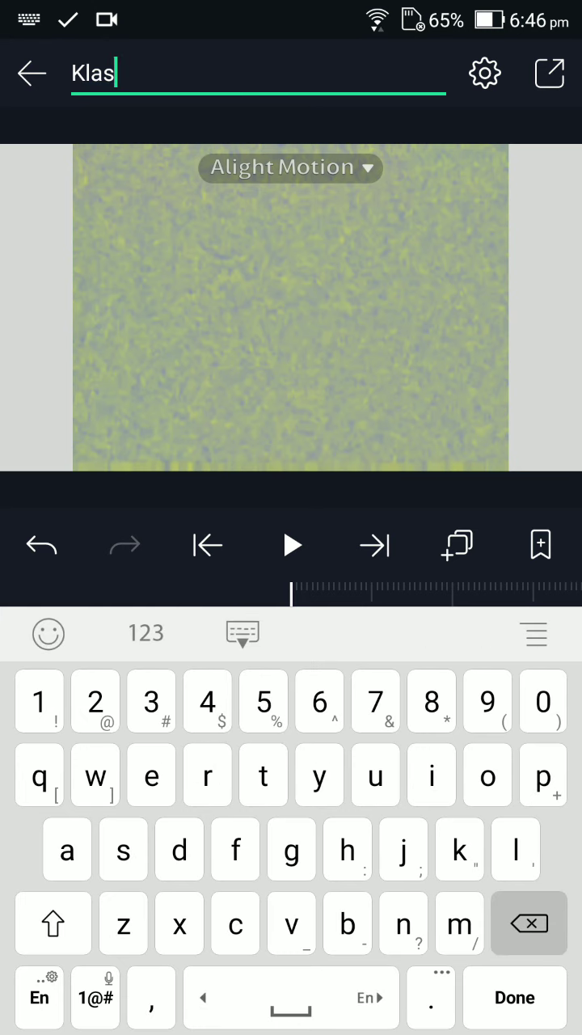
pyautogui.click(515, 997)
# Export the project as a 1080p MP4, keeping the free watermark, and sit through the ad
pyautogui.click(550, 74)
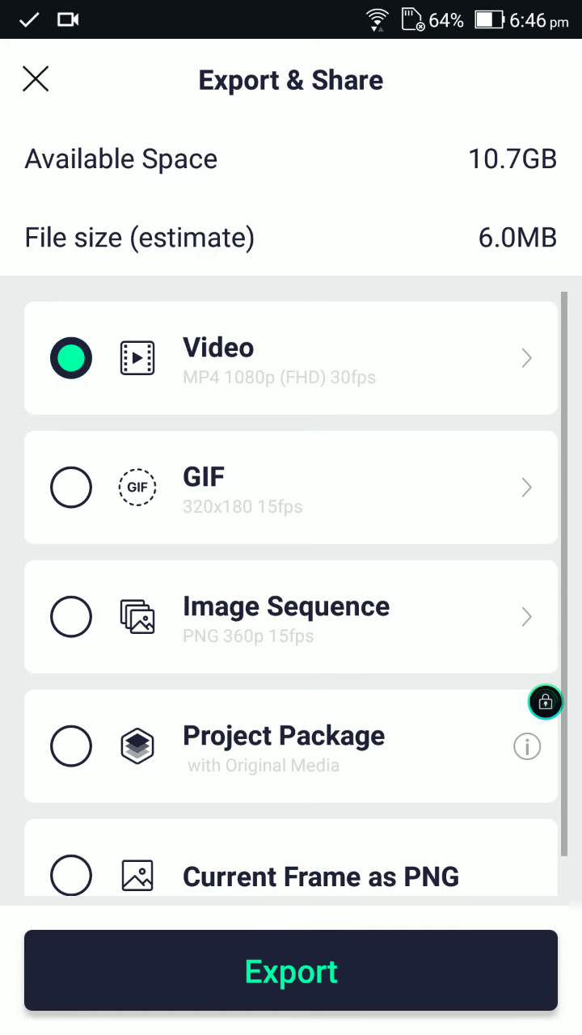
pyautogui.click(291, 970)
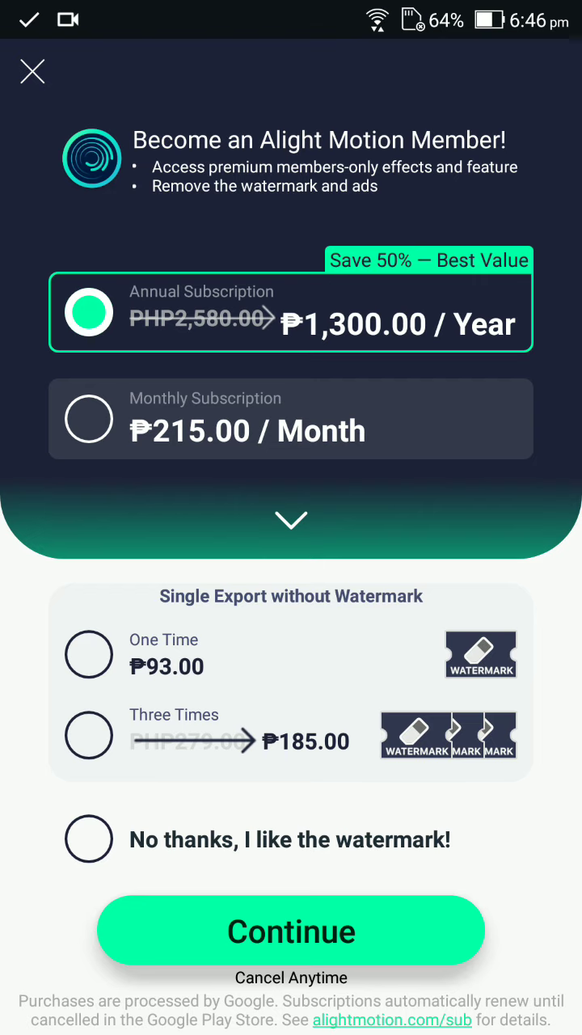
pyautogui.click(89, 839)
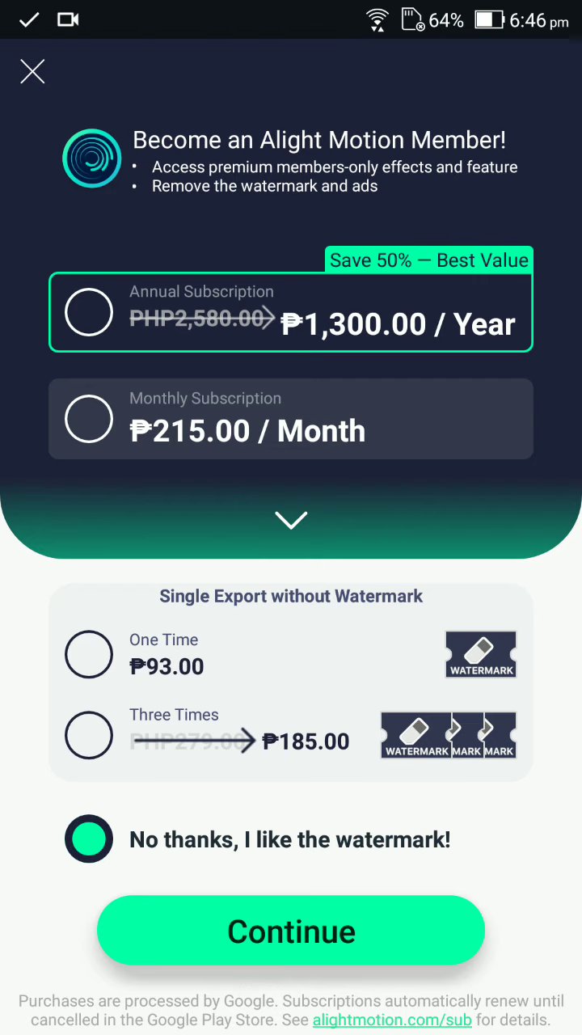
pyautogui.click(291, 931)
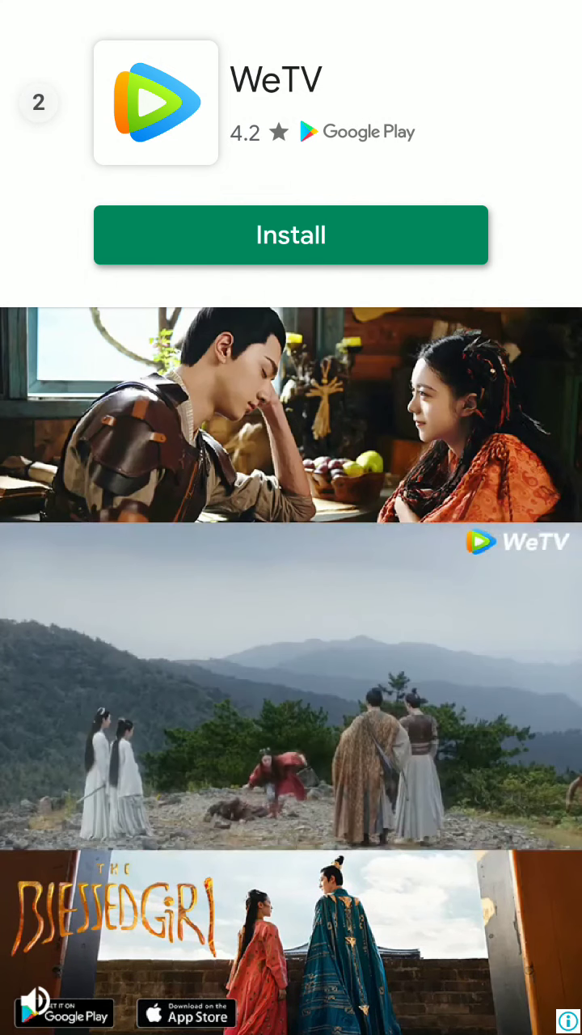
# Dismiss the ad and share the exported video to YouTube
pyautogui.click(38, 101)
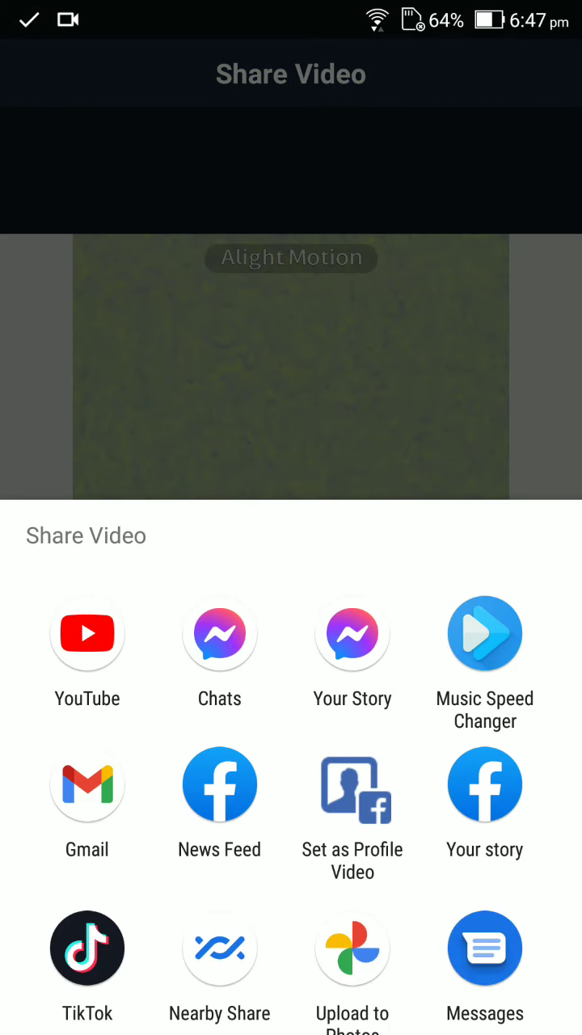
pyautogui.click(87, 647)
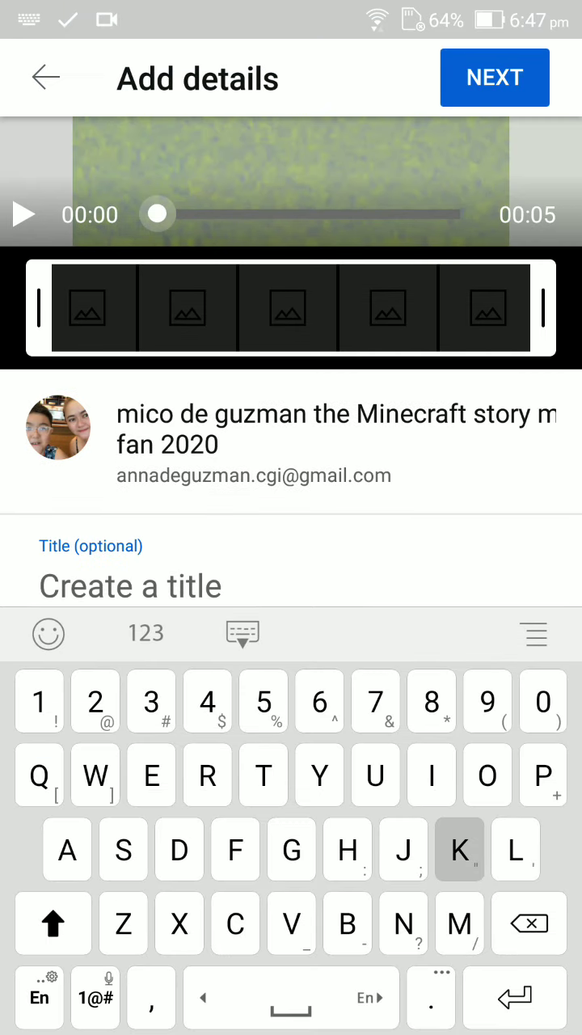
# Enter the title 'Klasky Csupo in G-Major 2 (Alight Motion and Music Speed Changer Version)'
pyautogui.write('Klasky')
pyautogui.press('BackSpace')
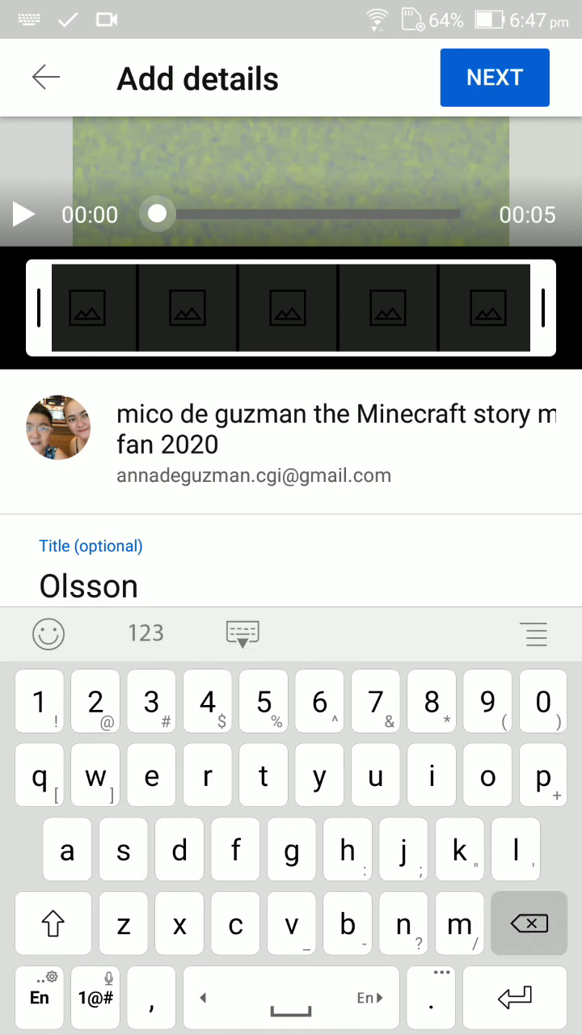
pyautogui.write('Csupo ')
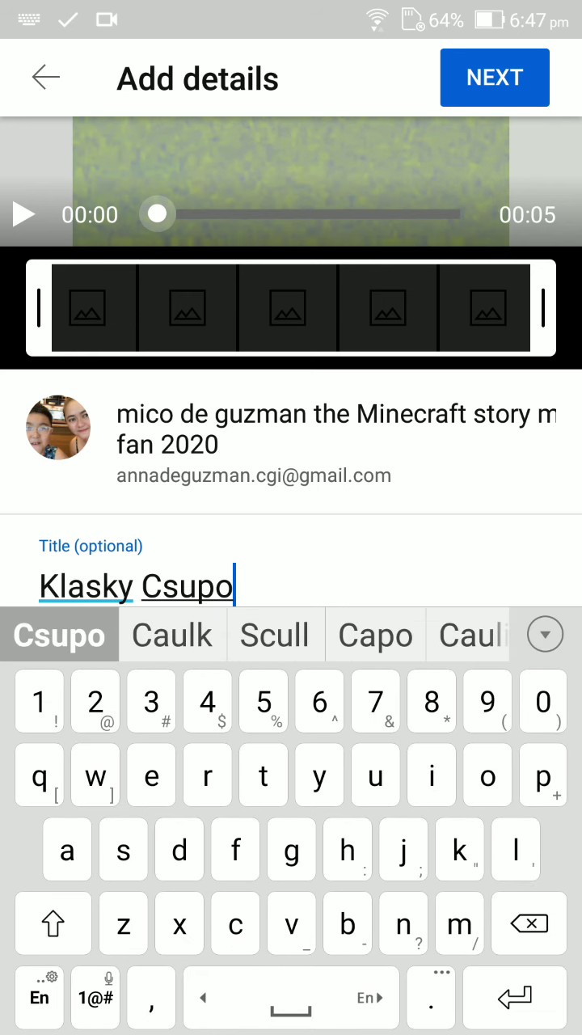
pyautogui.write('in ')
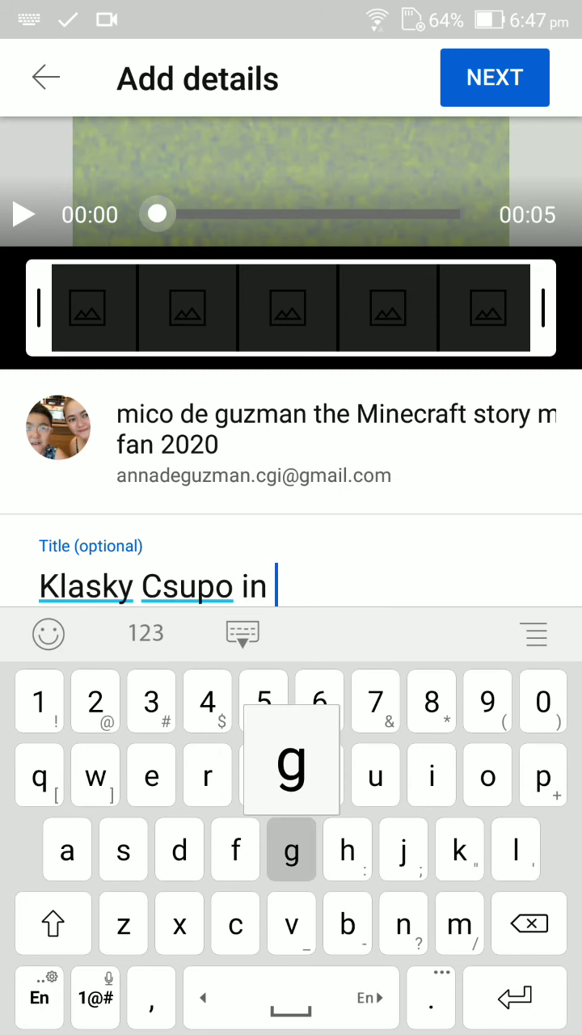
pyautogui.write('g')
pyautogui.press('BackSpace')
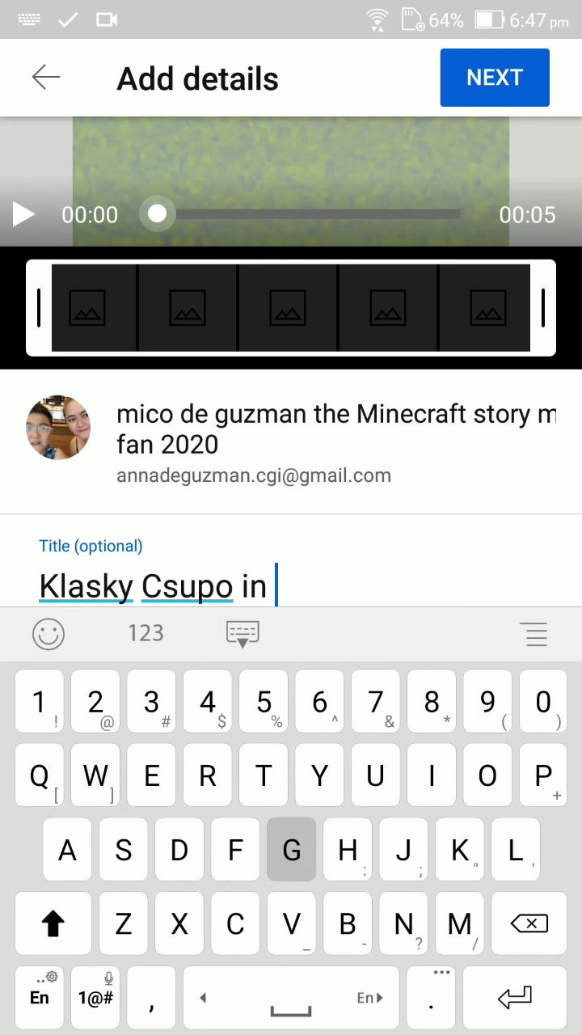
pyautogui.write('G-m')
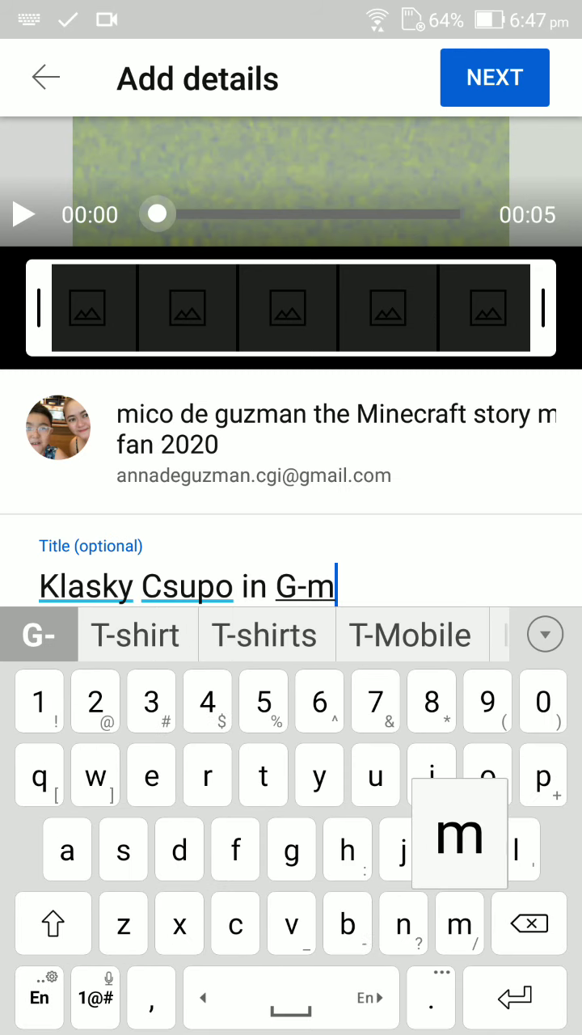
pyautogui.press('BackSpace')
pyautogui.press('shift')
pyautogui.write('Major')
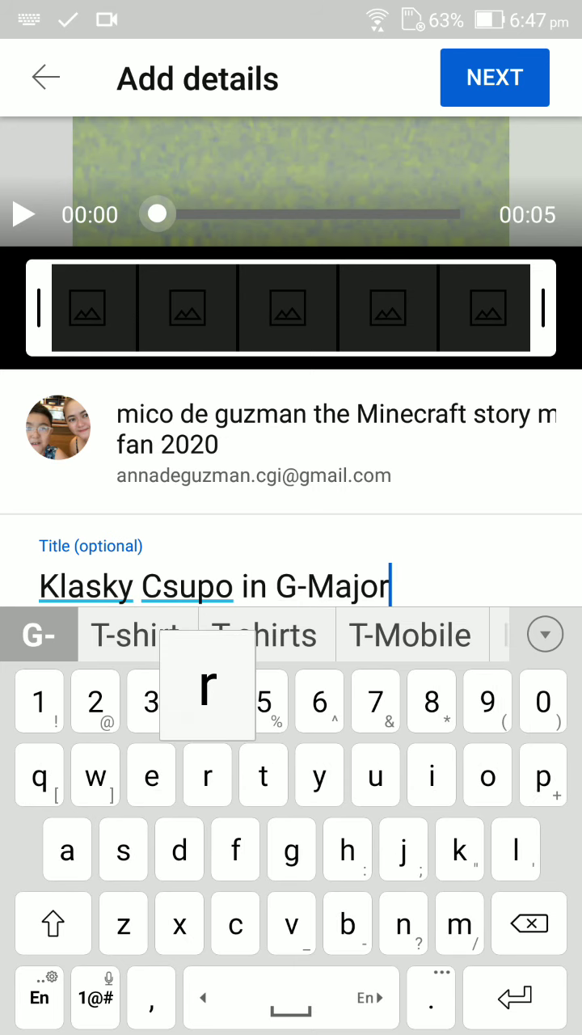
pyautogui.write(' 2 (')
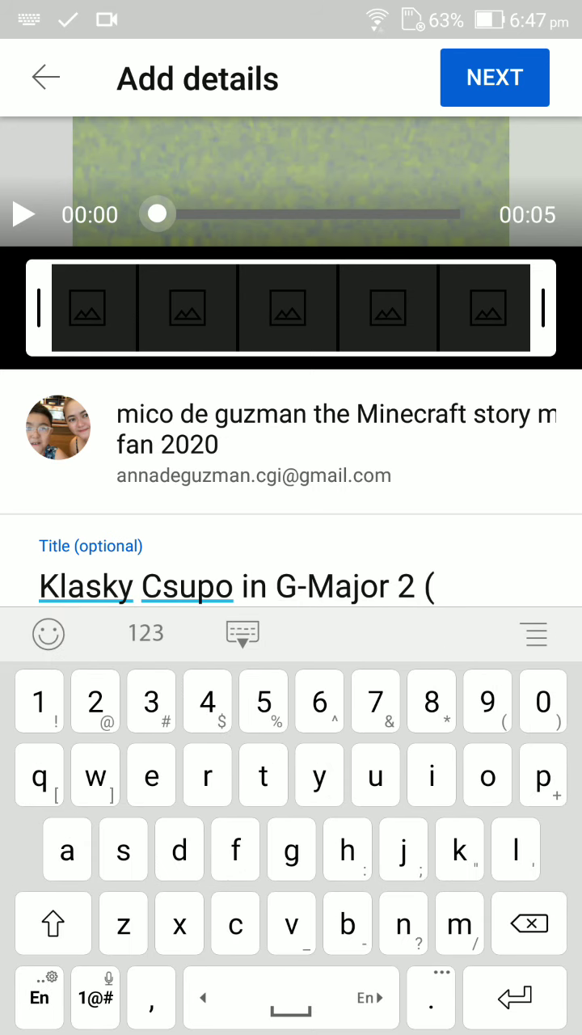
pyautogui.write('Alight ')
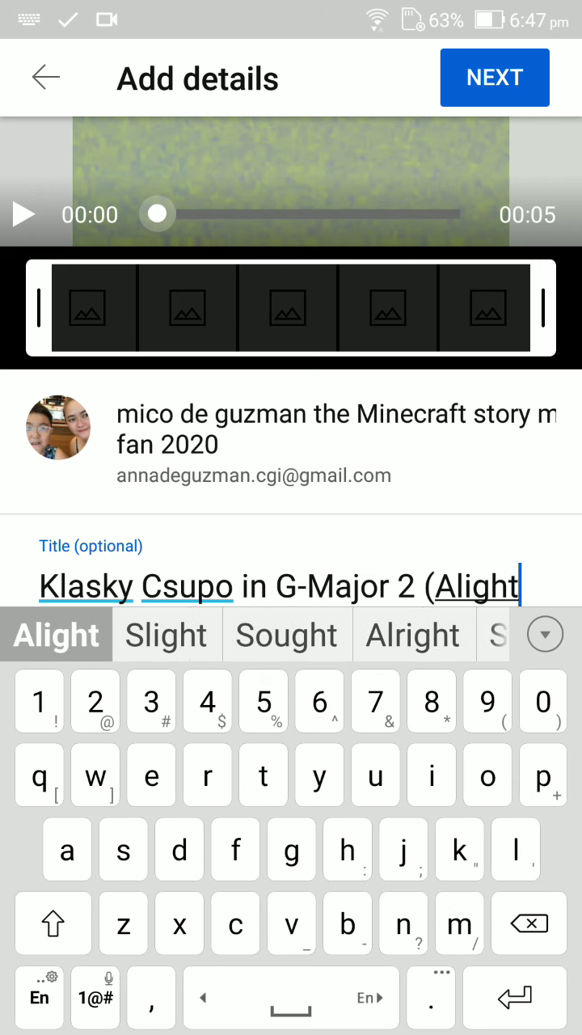
pyautogui.write('Motion ')
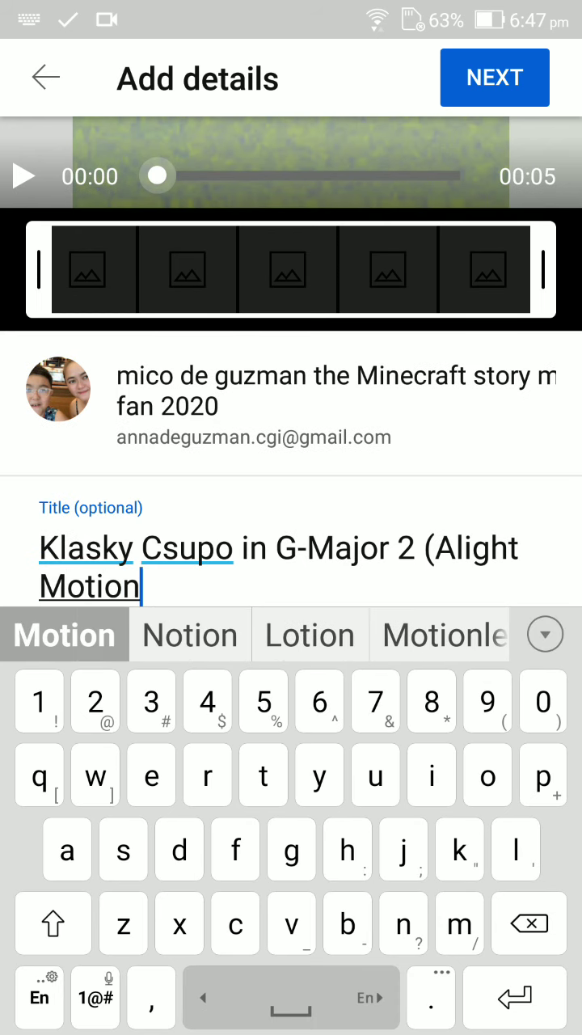
pyautogui.write('and Mu')
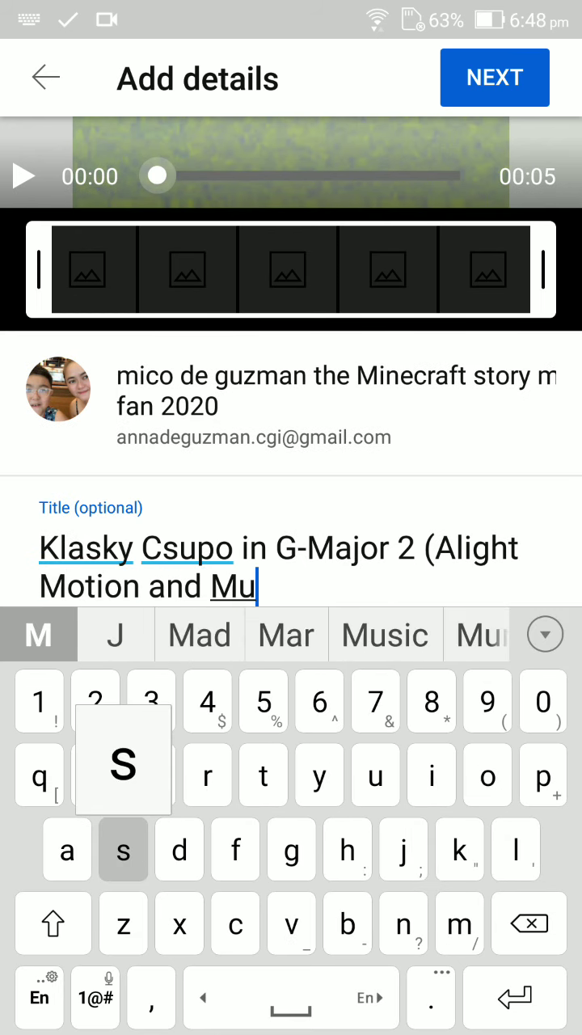
pyautogui.write('sic Speed ')
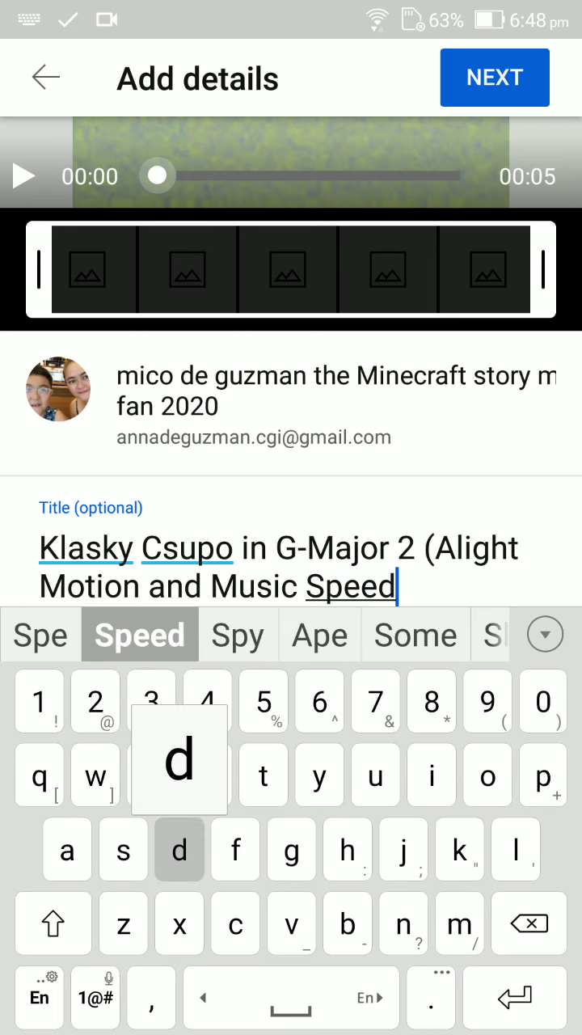
pyautogui.write('Change')
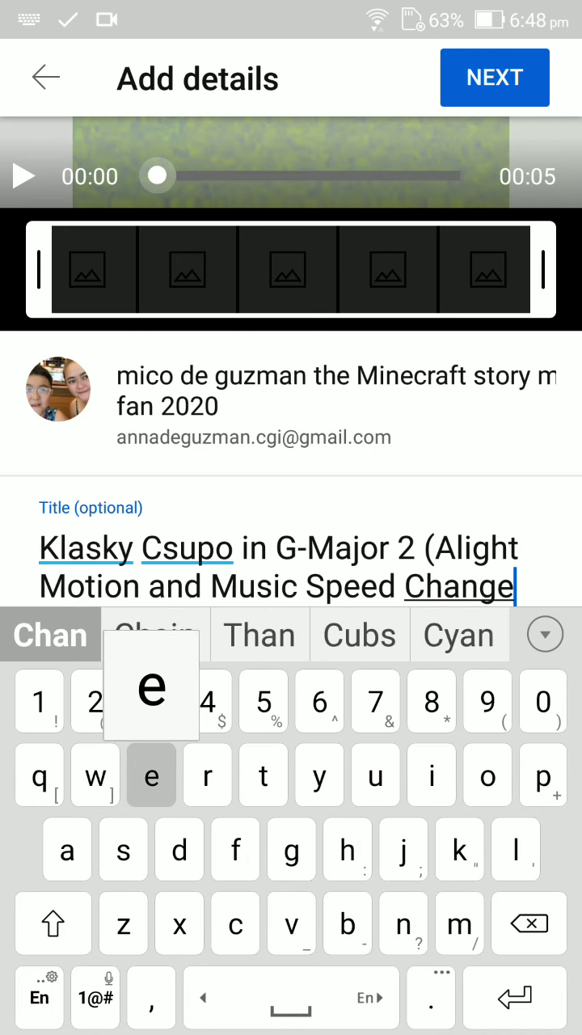
pyautogui.write('r Ve')
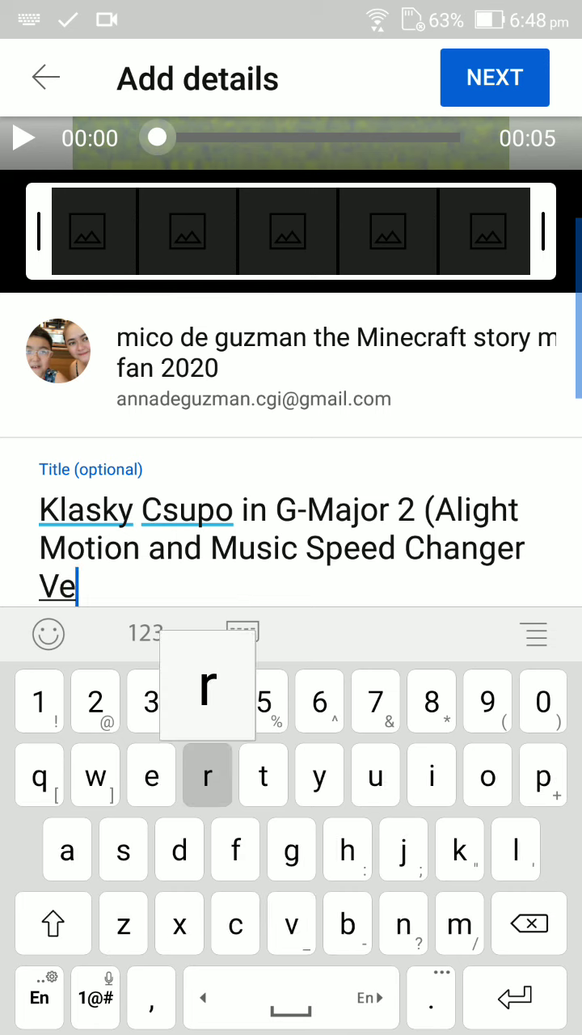
pyautogui.write('rsion')
pyautogui.click(96, 997)
pyautogui.write(')')
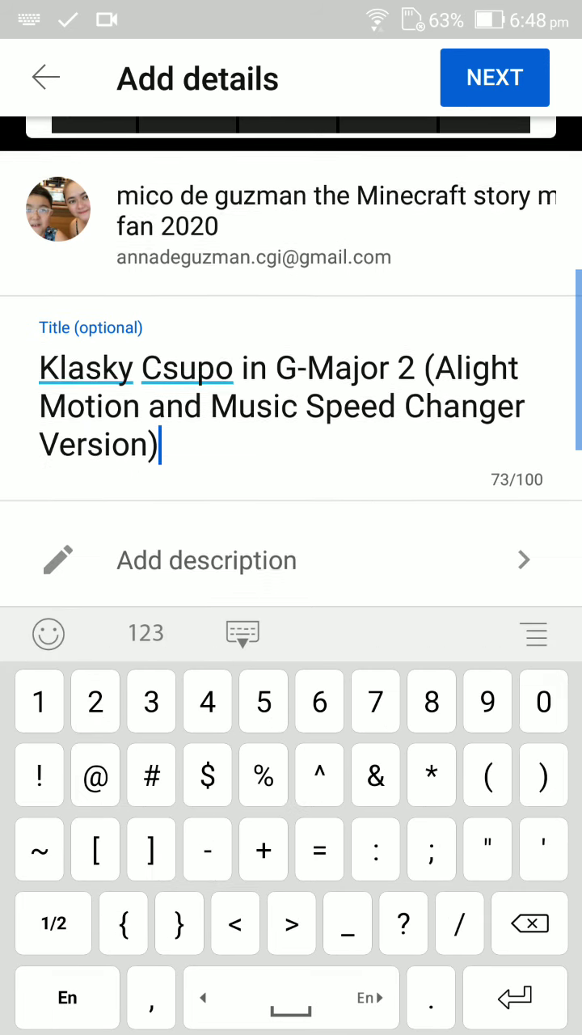
# Add the description 'I own nothing'
pyautogui.click(207, 551)
pyautogui.write('I o')
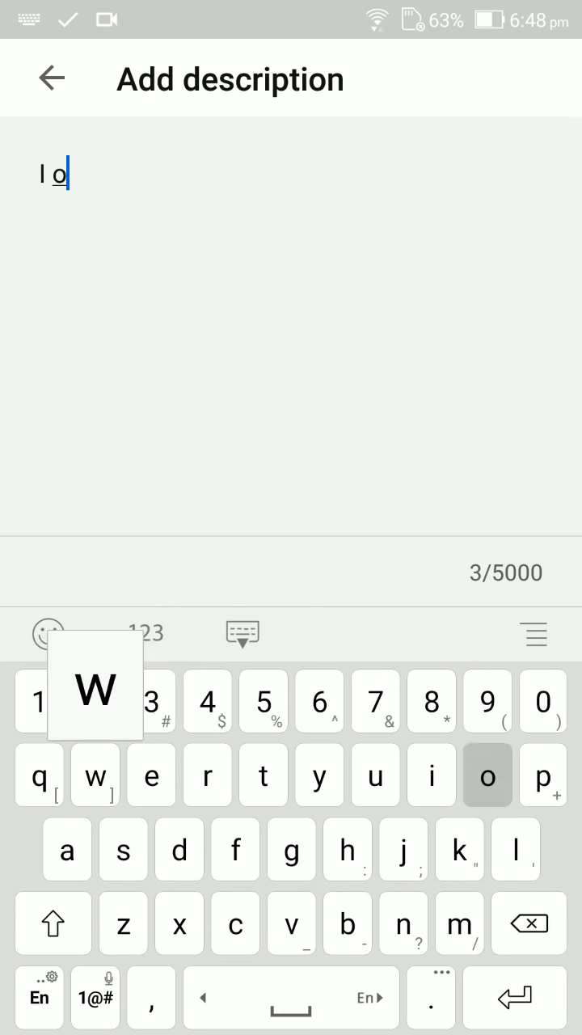
pyautogui.write('wn nothing')
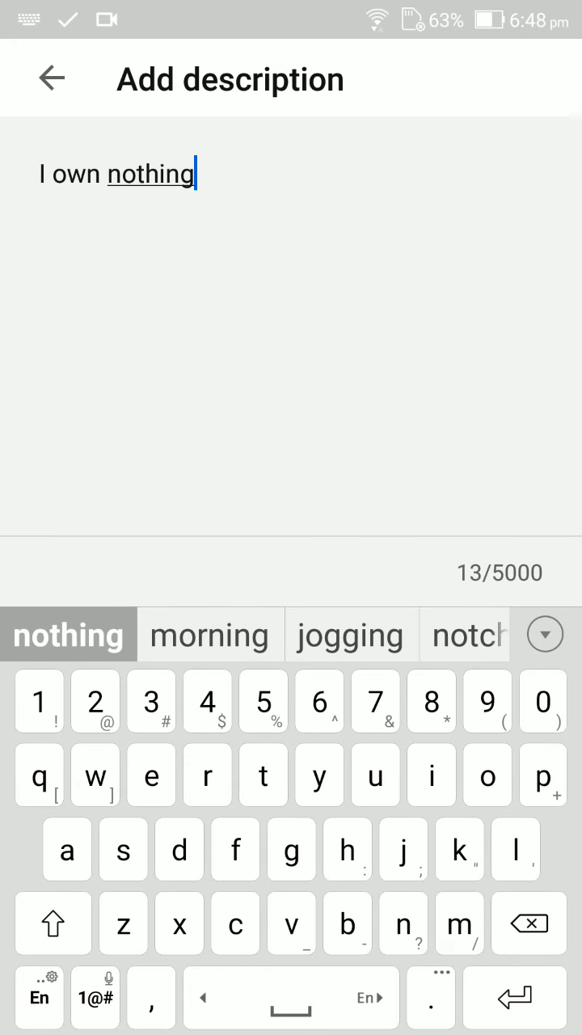
pyautogui.click(51, 78)
# Submit the upload and open the uploading video from its notification to follow processing
pyautogui.click(495, 78)
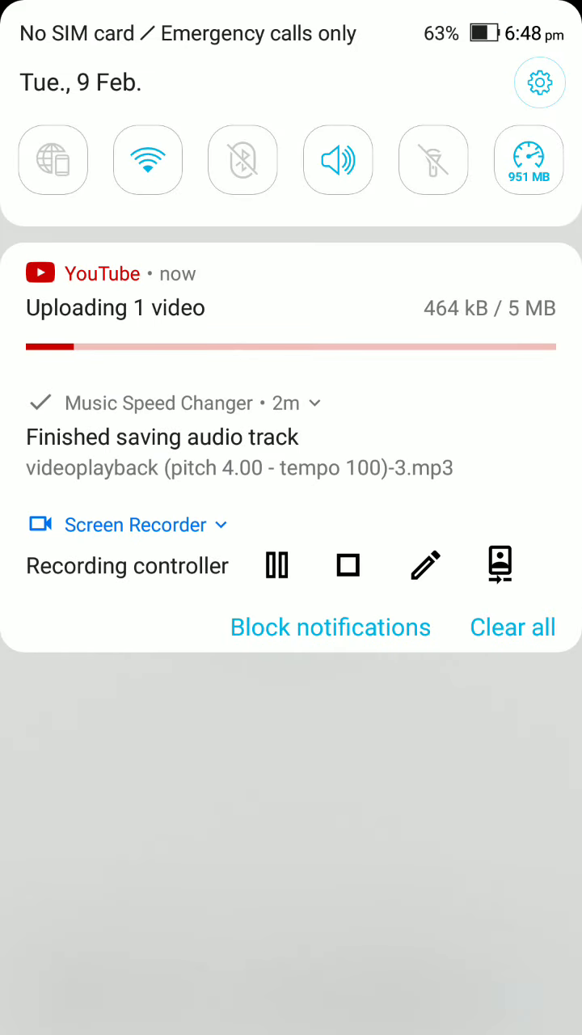
pyautogui.moveTo(161, 393); pyautogui.dragTo(501, 393)
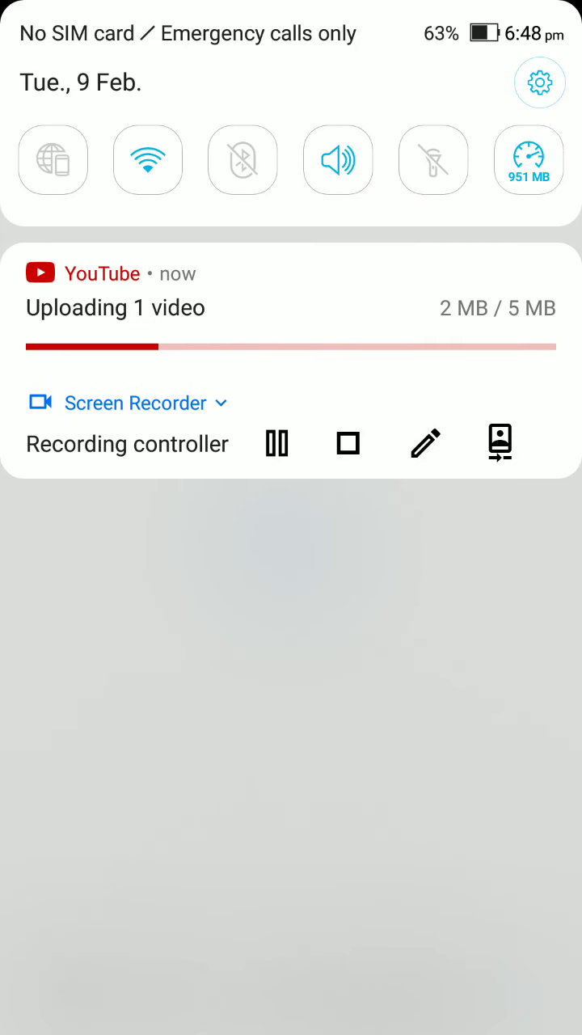
pyautogui.click(242, 307)
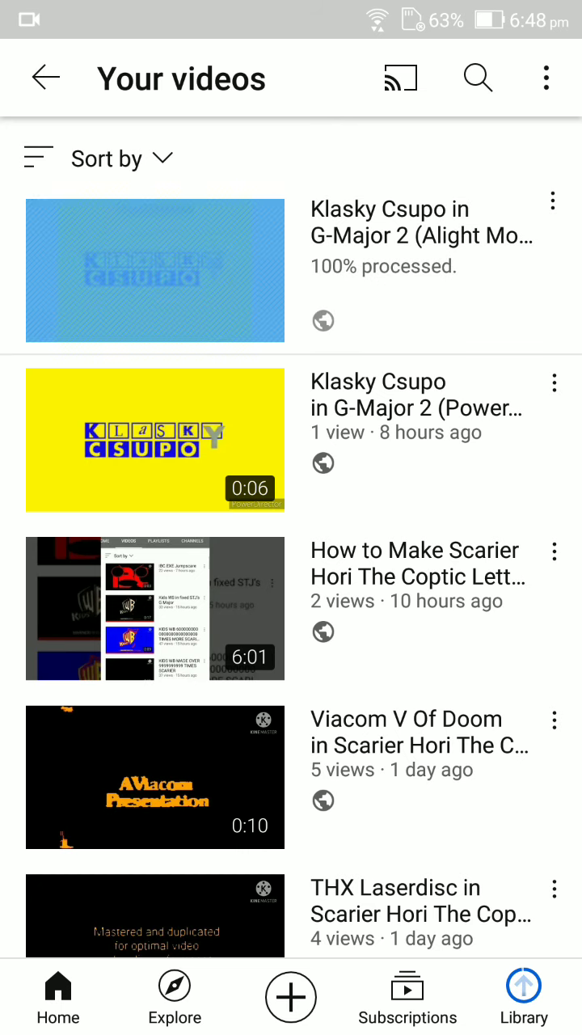
pyautogui.scroll(-5, 291, 558)
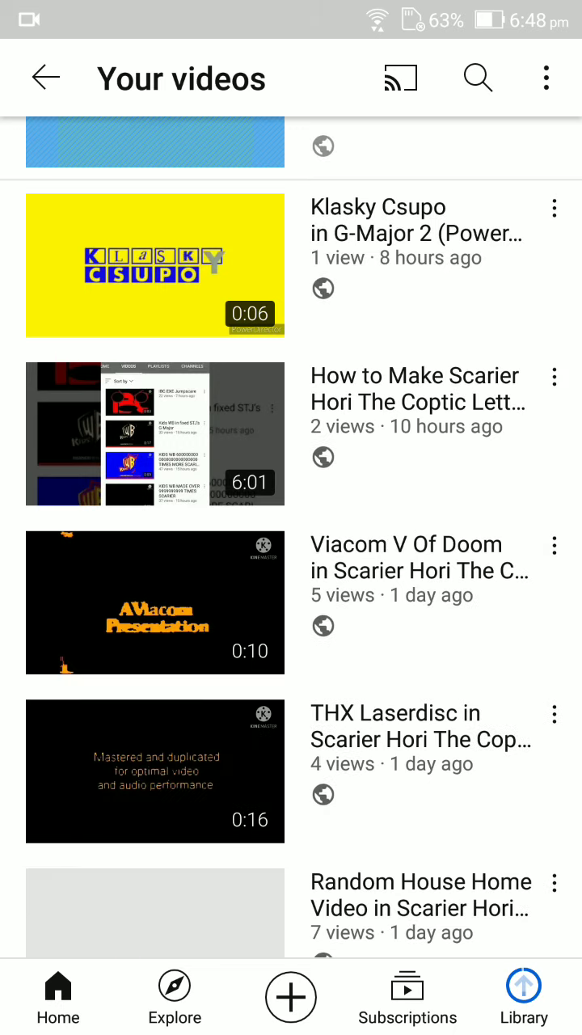
pyautogui.scroll(5, 291, 558)
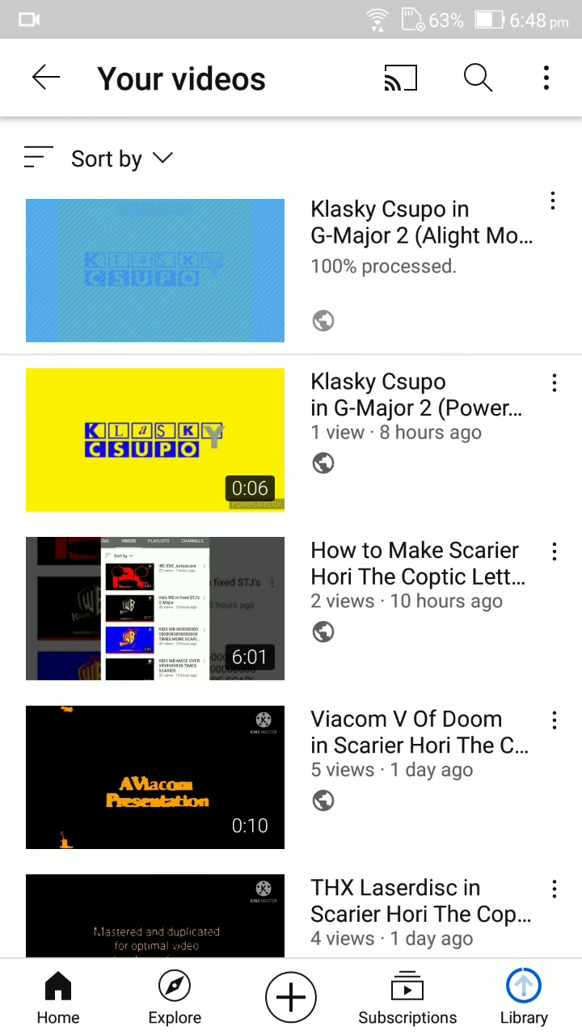